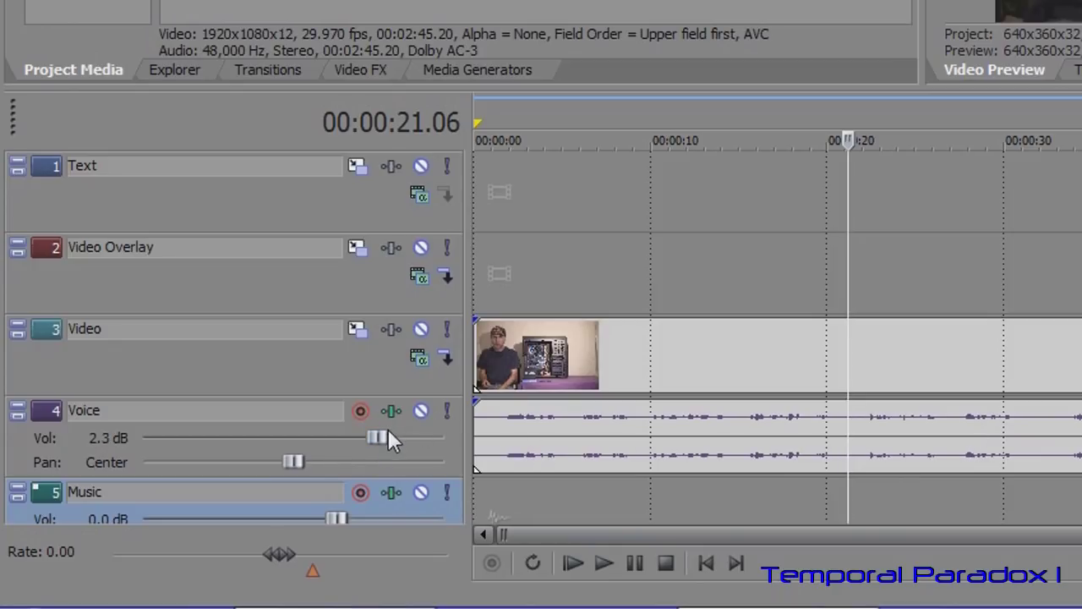
Return the Voice track volume to 0.0 dB and add a fade-in to the video clip's start.
{"action": "left_click_drag", "start_coordinate": [376, 440], "coordinate": [335, 446]}
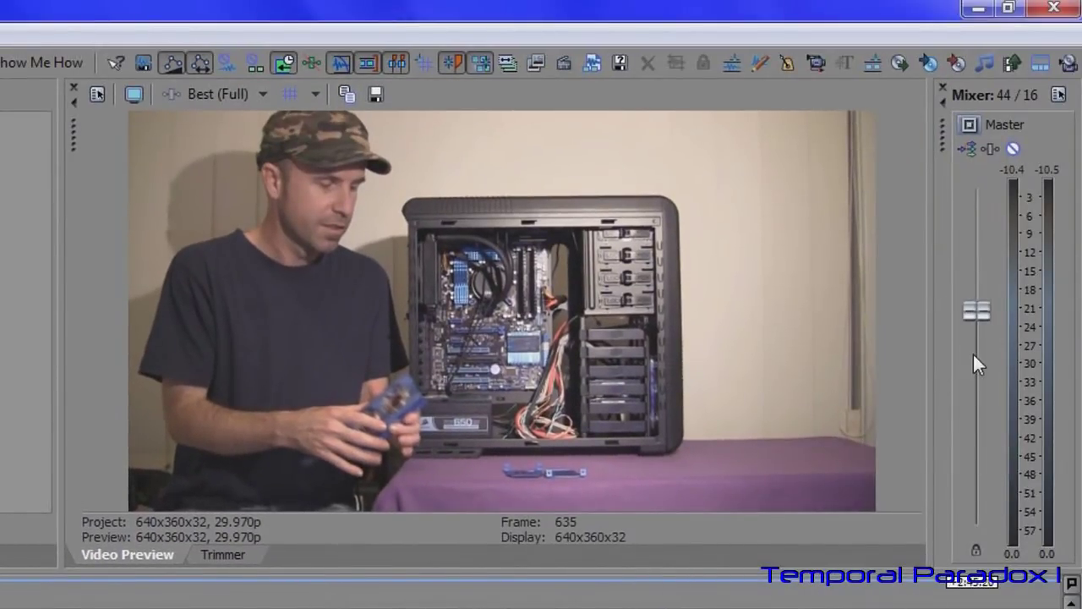
{"action": "left_click", "coordinate": [976, 313]}
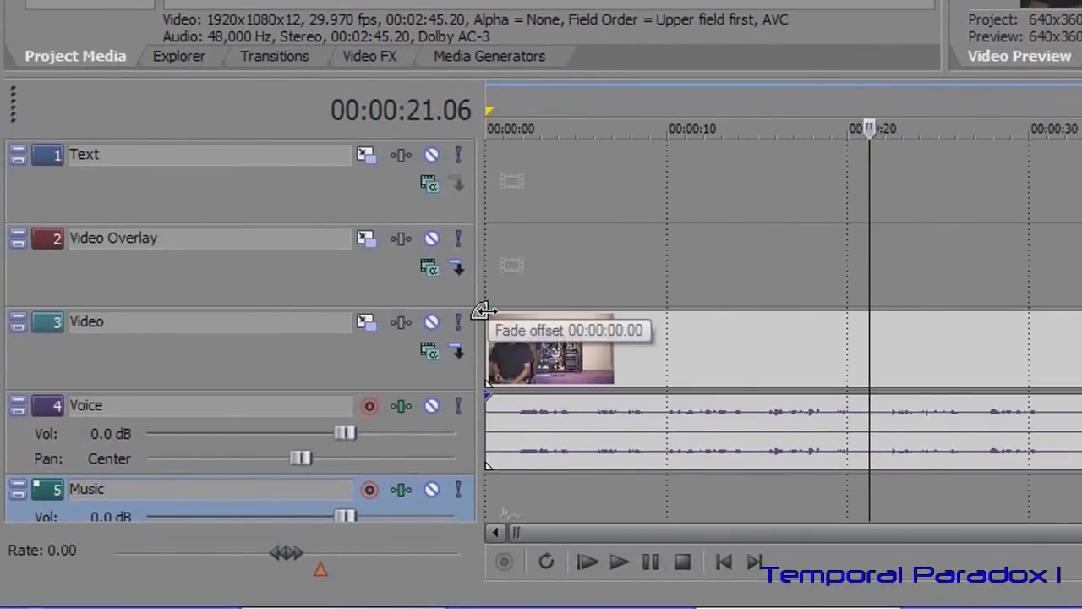
{"action": "left_click_drag", "start_coordinate": [484, 311], "coordinate": [592, 311]}
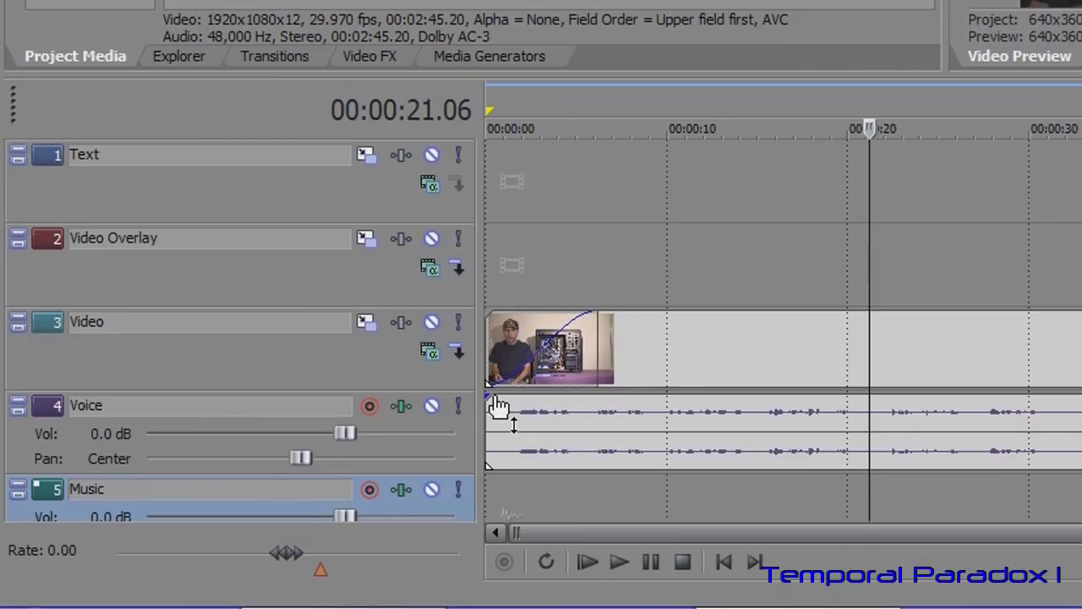
Add a fade-in at the start of the voice clip and a fade-out at its end.
{"action": "left_click_drag", "start_coordinate": [491, 395], "coordinate": [663, 397]}
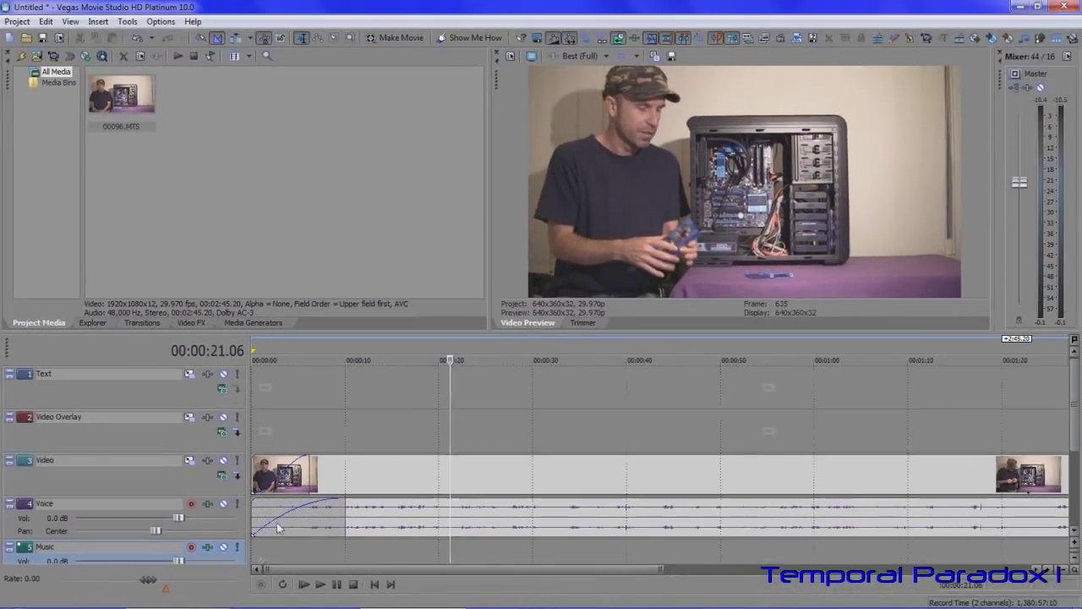
{"action": "scroll", "coordinate": [664, 519], "scroll_direction": "down", "scroll_amount": 3}
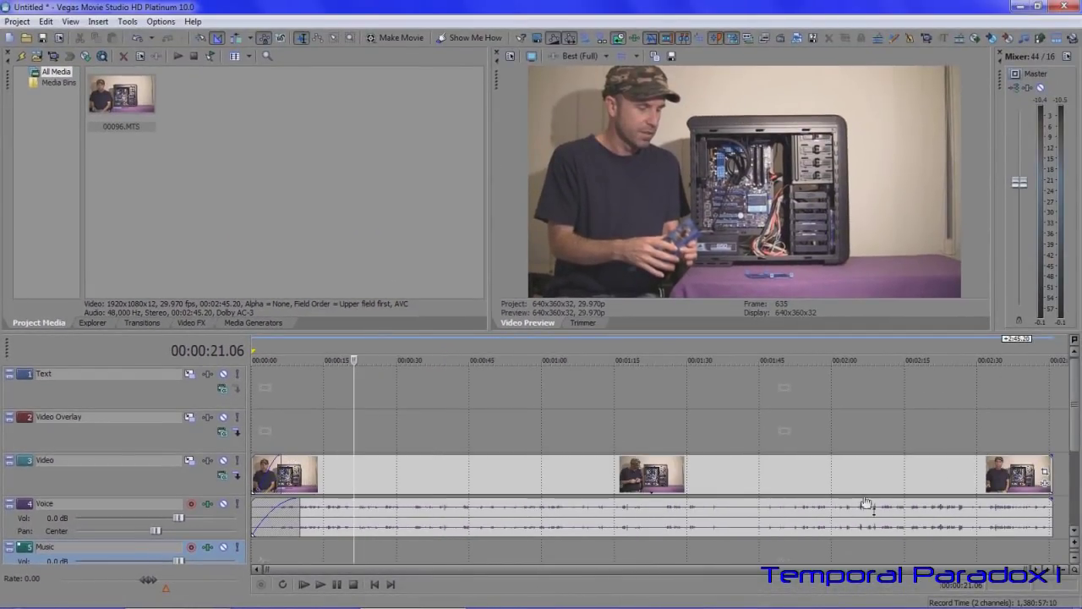
{"action": "left_click_drag", "start_coordinate": [1051, 498], "coordinate": [967, 498]}
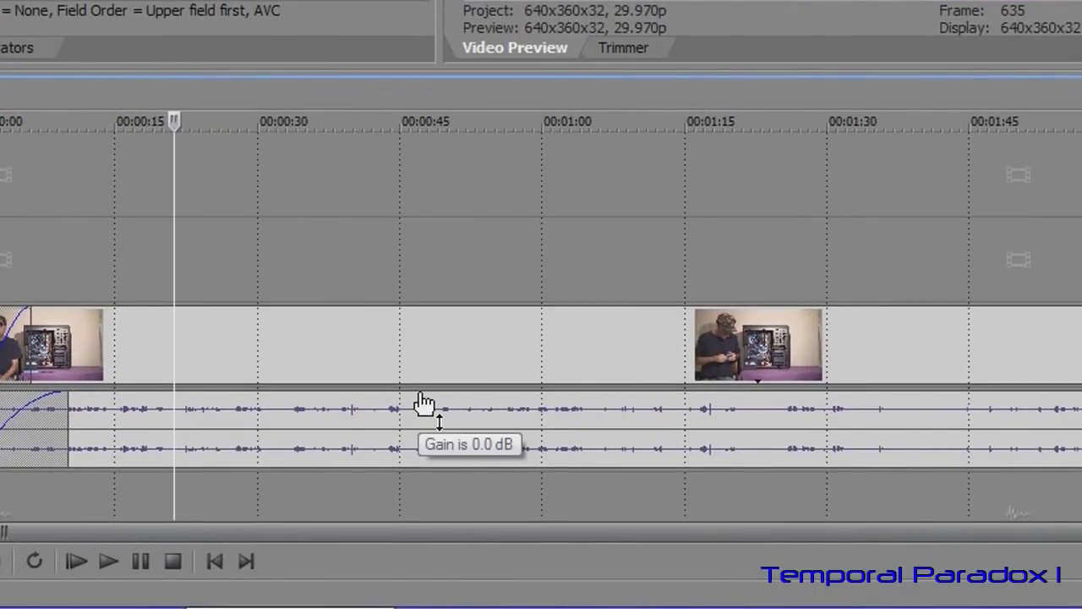
Set the voice clip's gain line to -3.7 dB and drag away the fade-out at its end.
{"action": "mouse_move", "coordinate": [422, 399]}
{"action": "left_mouse_down"}
{"action": "mouse_move", "coordinate": [429, 462]}
{"action": "mouse_move", "coordinate": [438, 411]}
{"action": "left_mouse_up"}
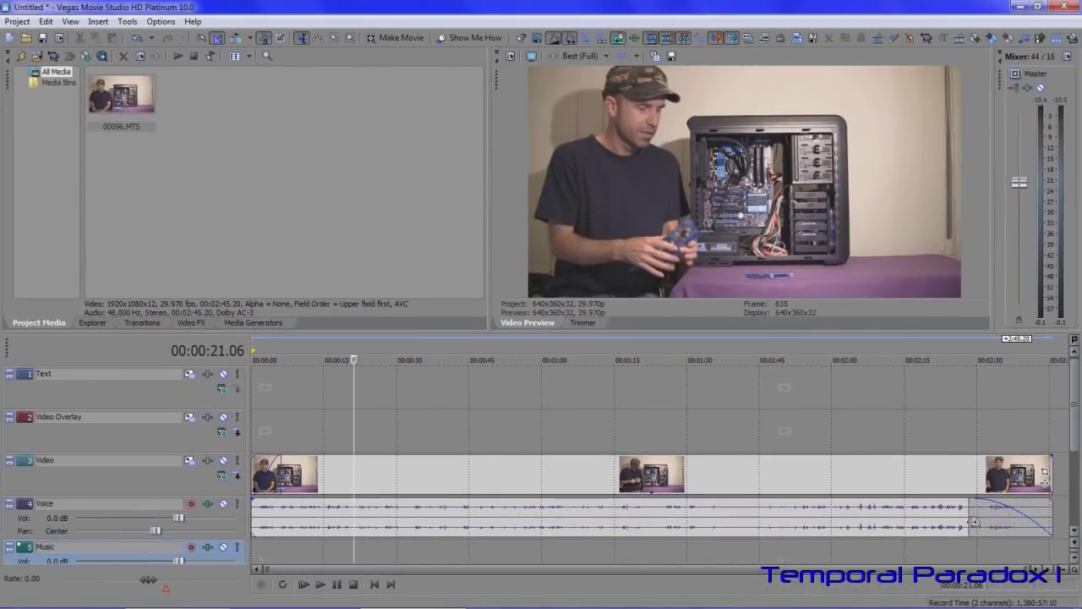
{"action": "left_click_drag", "start_coordinate": [965, 529], "coordinate": [1052, 501]}
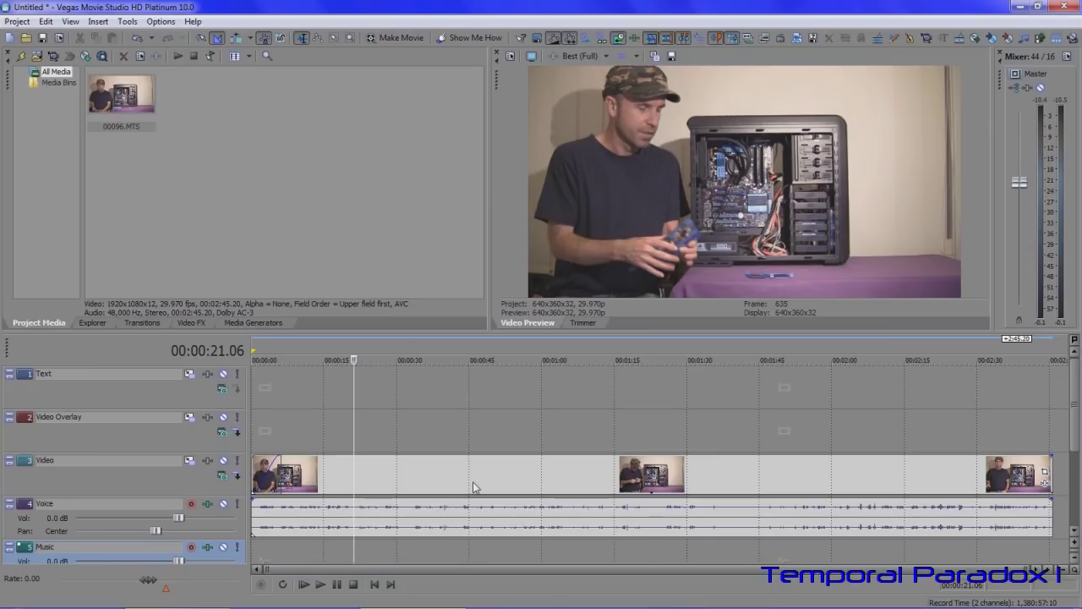
{"action": "scroll", "coordinate": [740, 401], "scroll_direction": "up", "scroll_amount": 3}
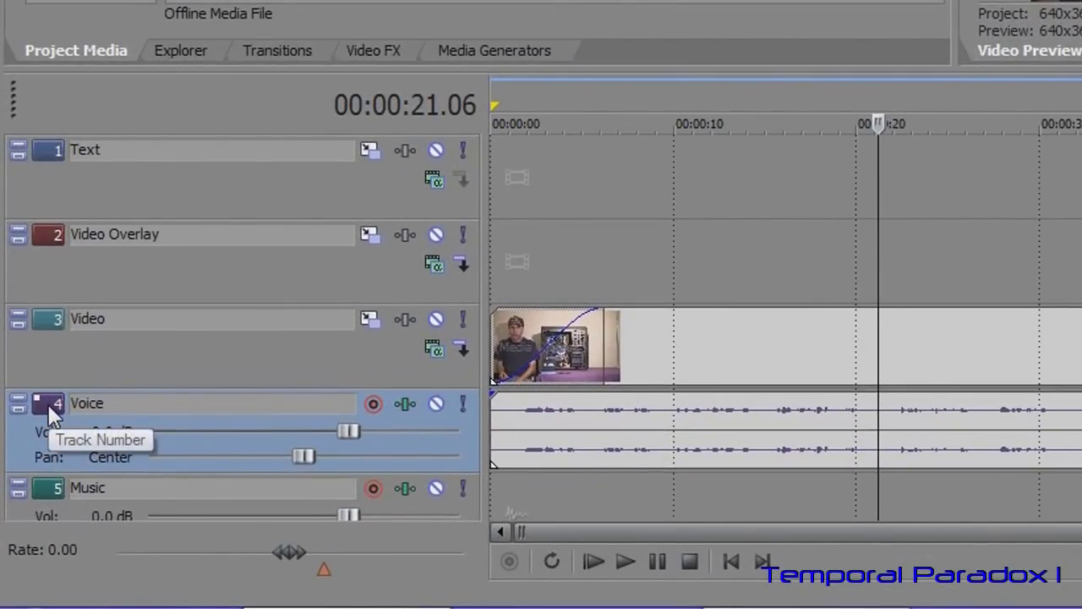
Insert a Volume envelope on the Voice track from the header's Insert/Remove Envelope menu.
{"action": "right_click", "coordinate": [48, 404]}
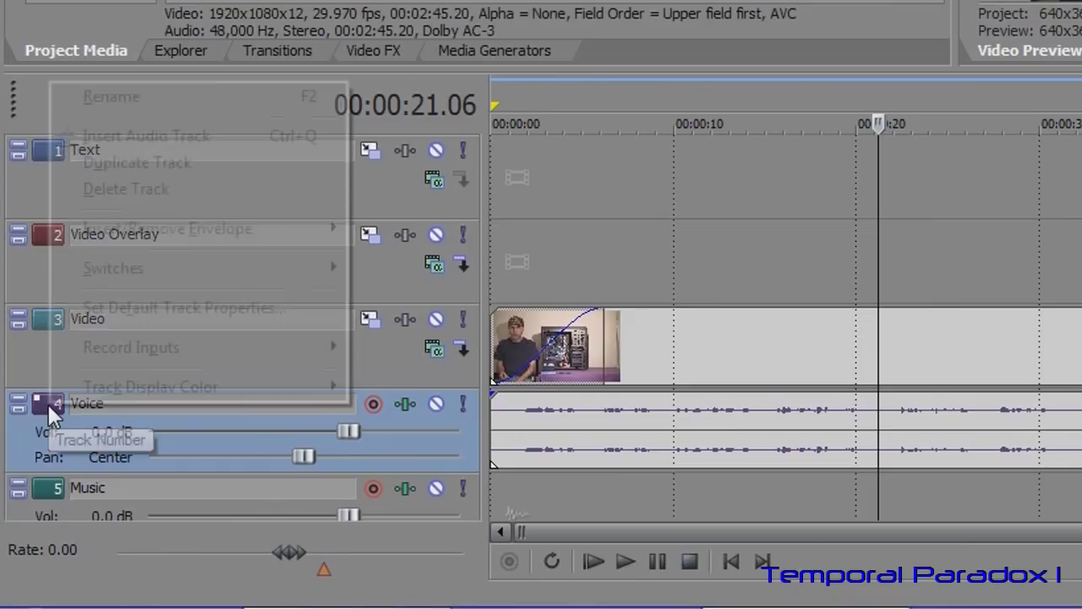
{"action": "mouse_move", "coordinate": [91, 229]}
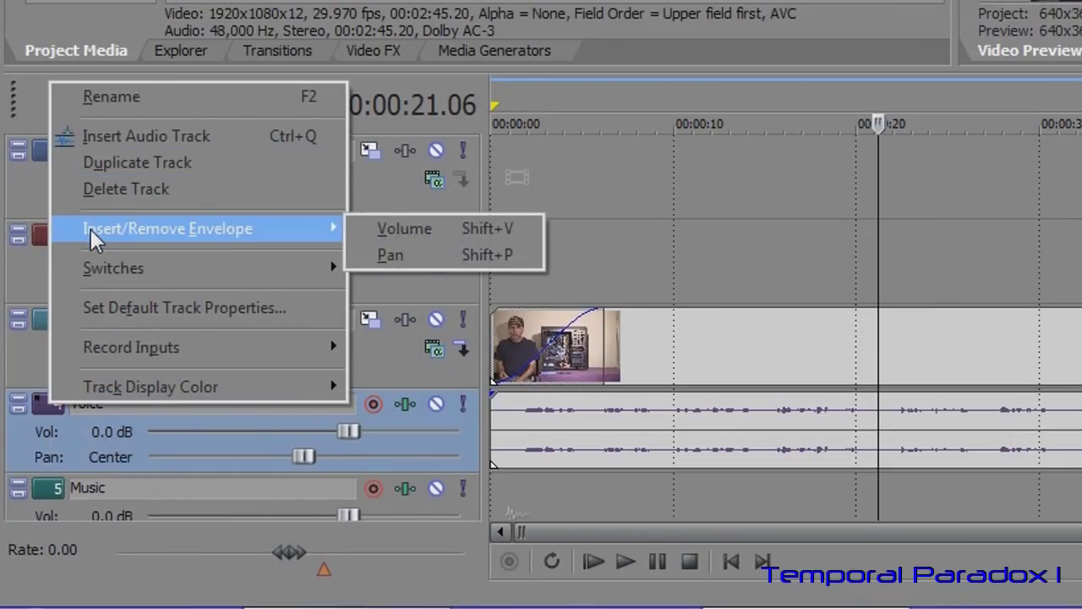
{"action": "left_click", "coordinate": [417, 234]}
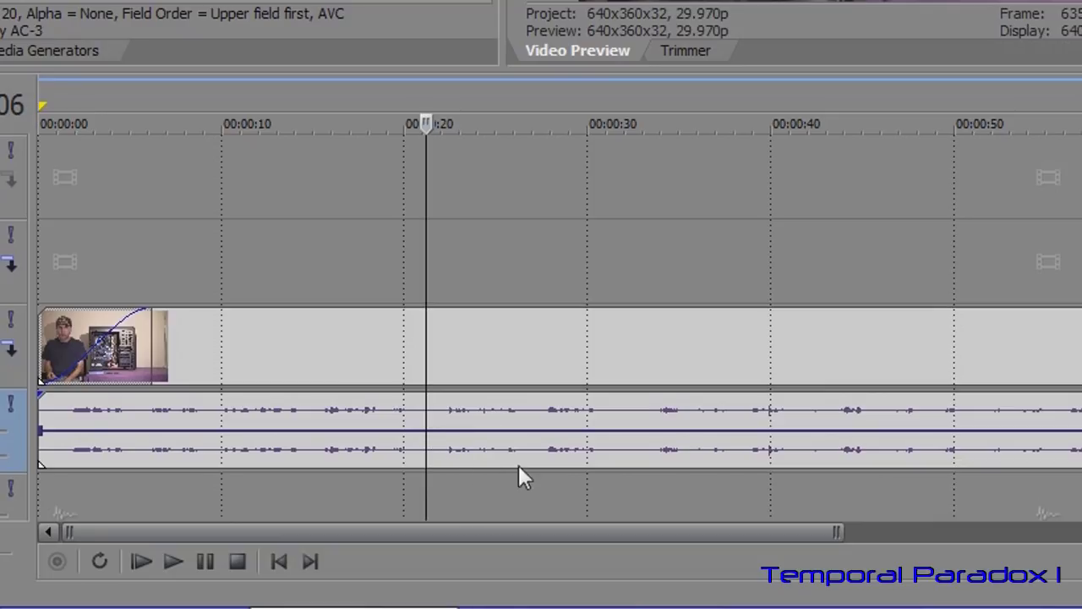
Add a series of volume points along the Voice envelope from about 21 seconds past 30 seconds.
{"action": "double_click", "coordinate": [432, 431]}
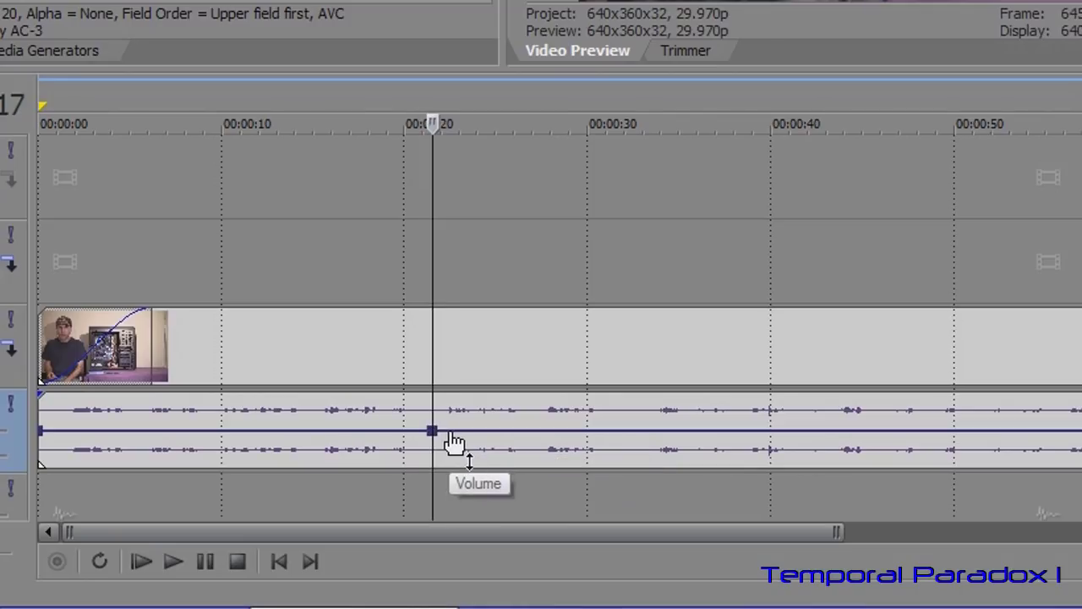
{"action": "right_click", "coordinate": [455, 435]}
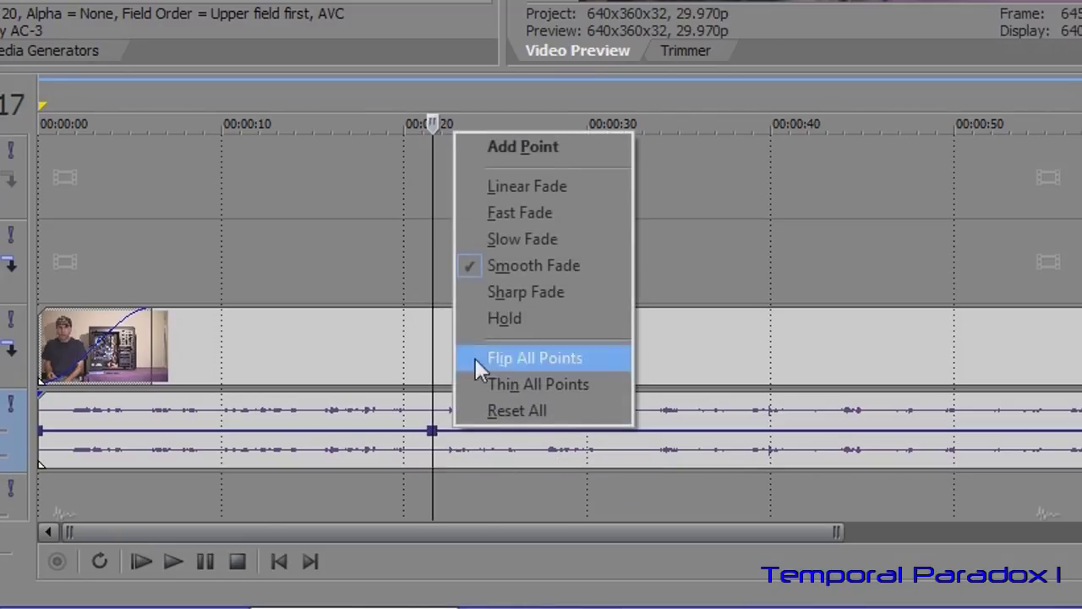
{"action": "left_click", "coordinate": [508, 146]}
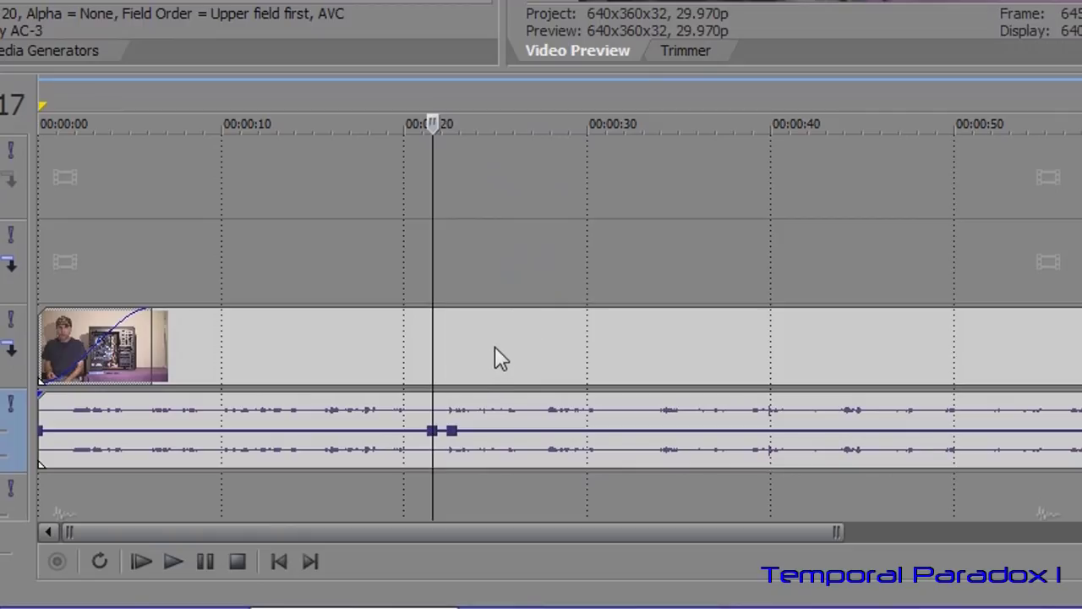
{"action": "double_click", "coordinate": [493, 433]}
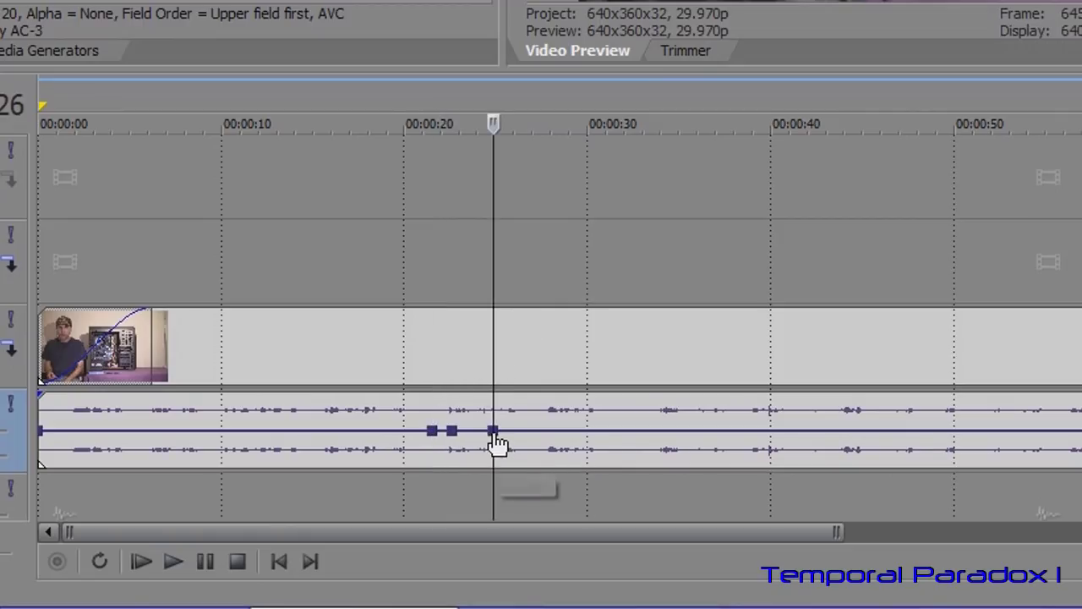
{"action": "double_click", "coordinate": [546, 432]}
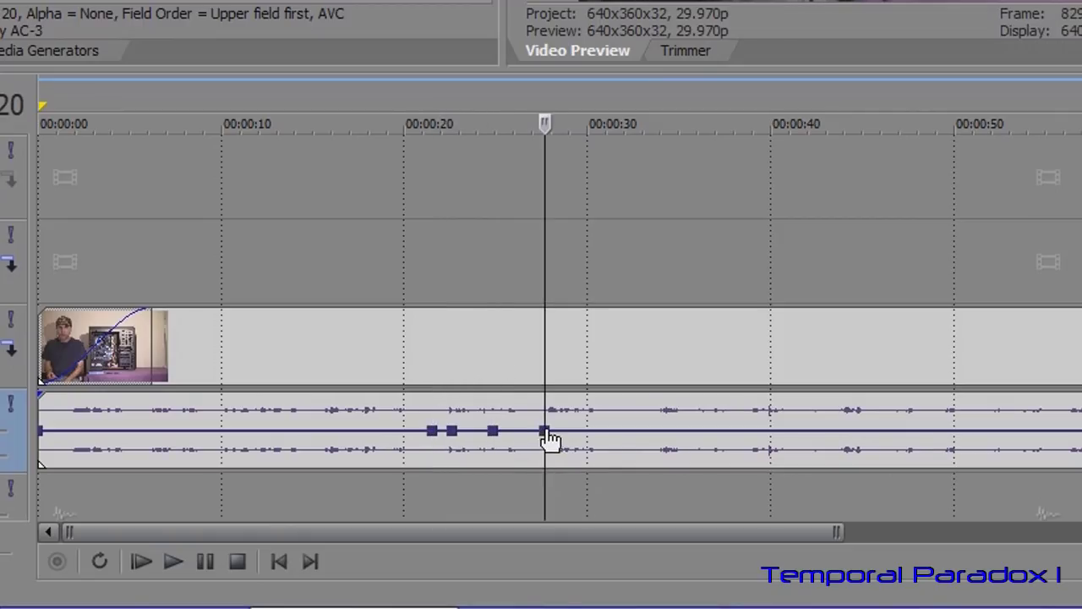
{"action": "double_click", "coordinate": [591, 433]}
{"action": "double_click", "coordinate": [633, 433]}
{"action": "double_click", "coordinate": [681, 433]}
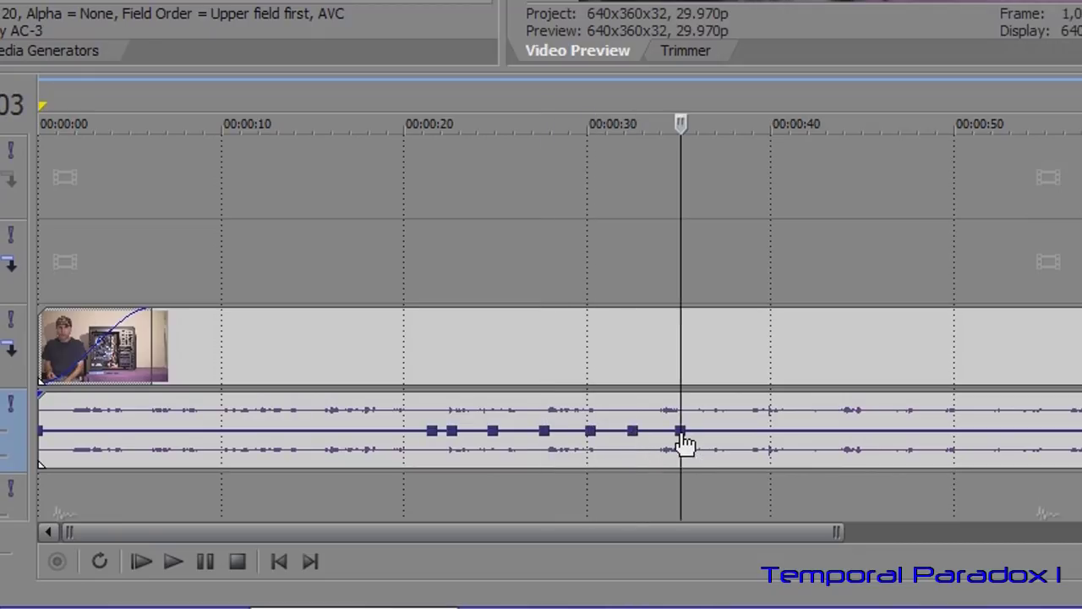
Boost the points near 22–26 s up to 4.9 dB and pull the later points down toward -9.8 dB.
{"action": "left_click_drag", "start_coordinate": [453, 431], "coordinate": [495, 407]}
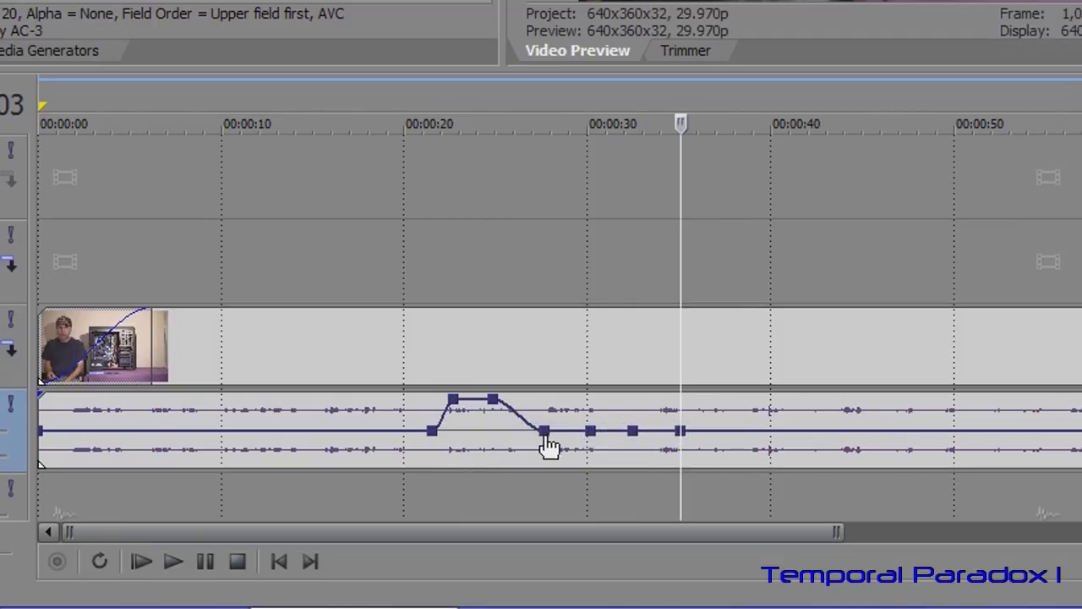
{"action": "left_click", "coordinate": [547, 437]}
{"action": "left_click_drag", "start_coordinate": [547, 438], "coordinate": [518, 434]}
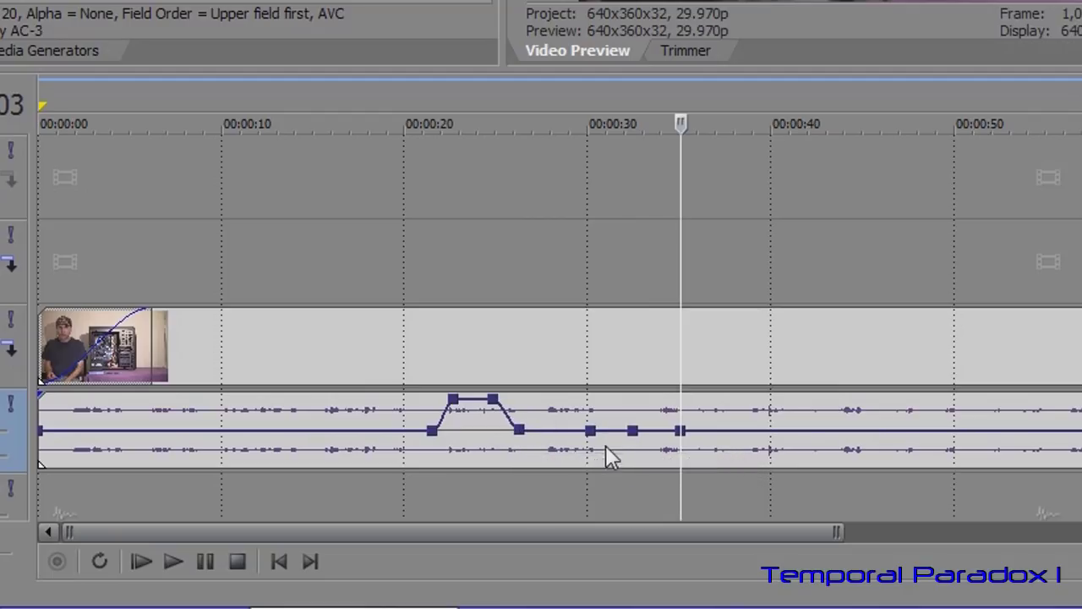
{"action": "left_click_drag", "start_coordinate": [634, 435], "coordinate": [634, 466]}
{"action": "left_click_drag", "start_coordinate": [682, 433], "coordinate": [682, 471]}
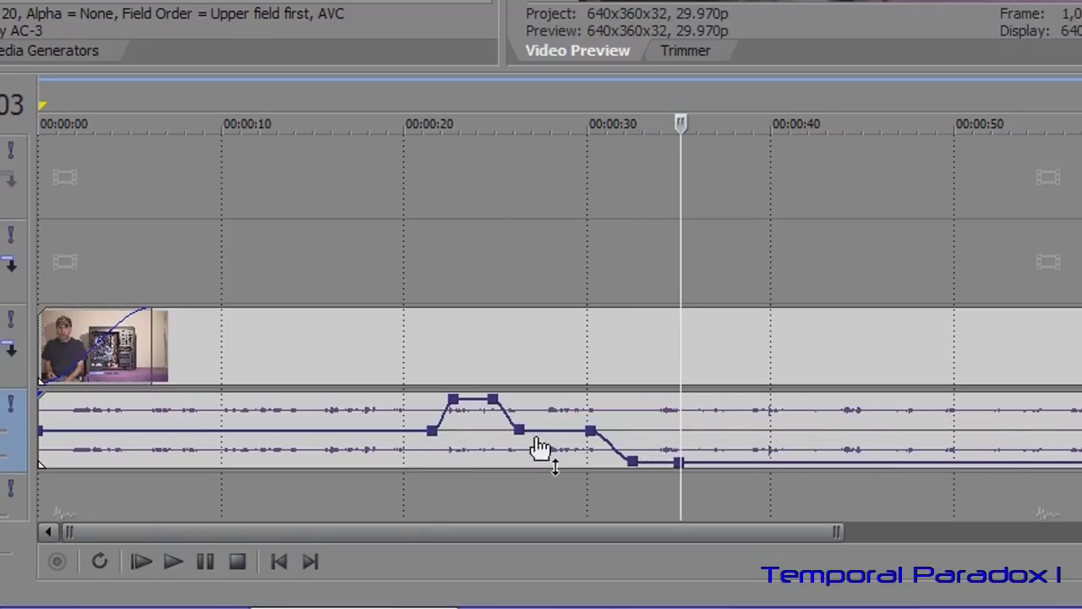
{"action": "mouse_move", "coordinate": [523, 438]}
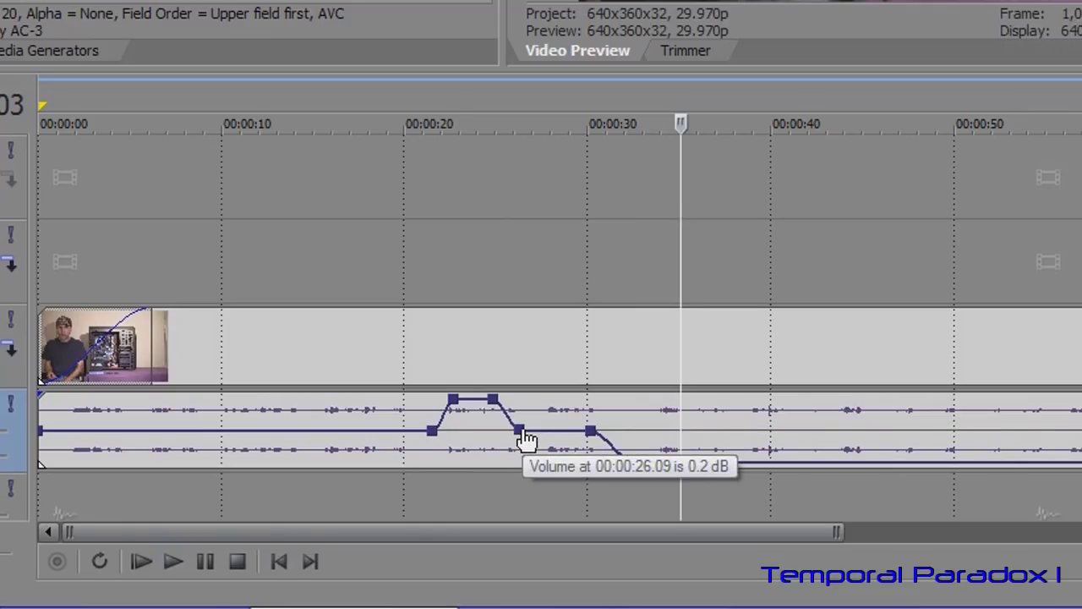
Set the 30-second volume point to Hold, then change it back to a smooth fade.
{"action": "right_click", "coordinate": [524, 438]}
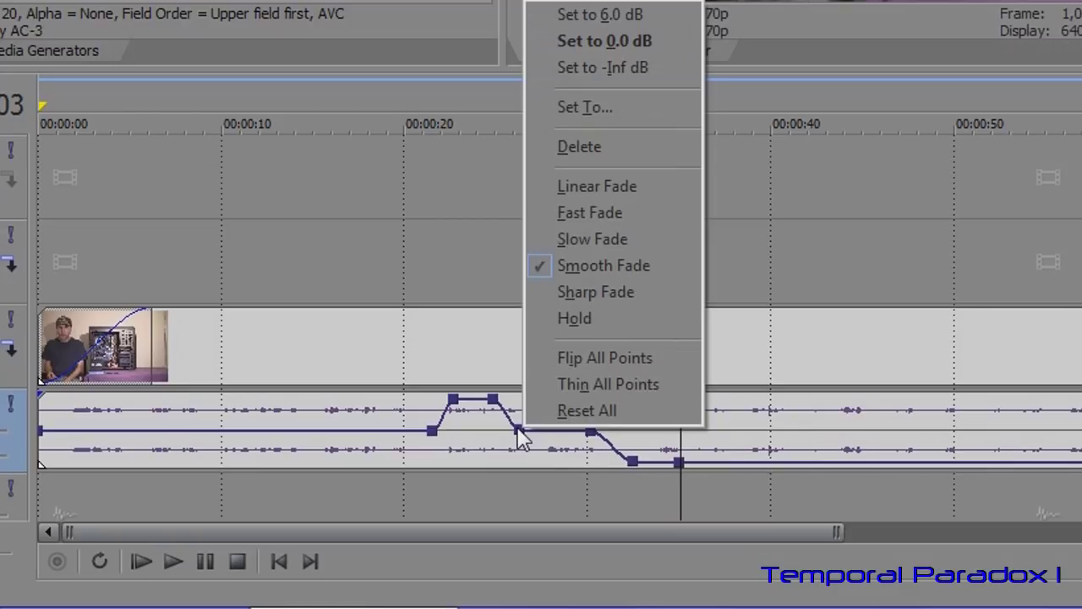
{"action": "left_click", "coordinate": [721, 427]}
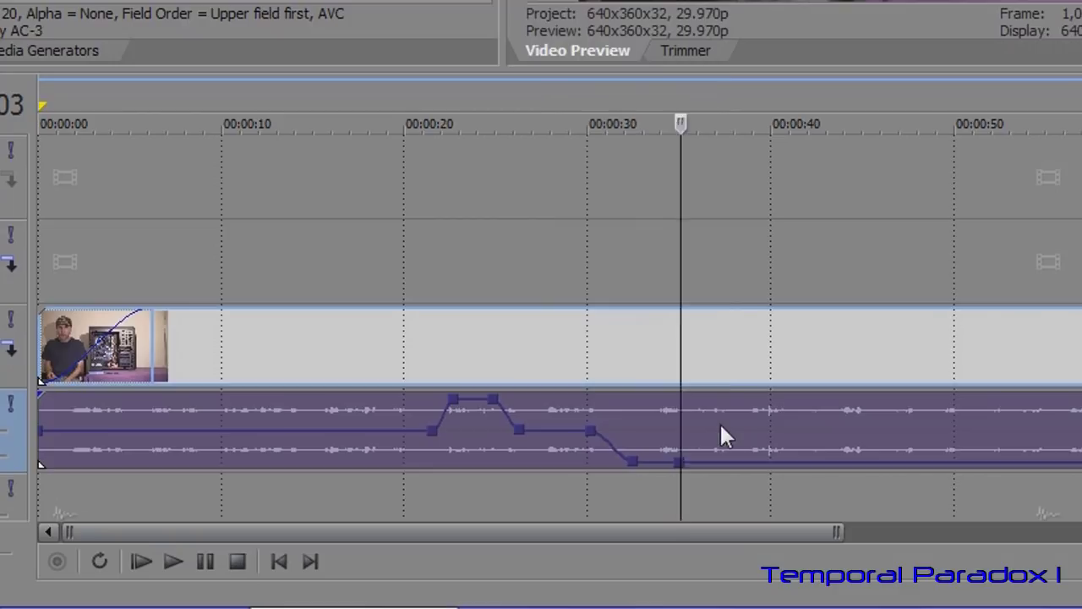
{"action": "left_click", "coordinate": [593, 430]}
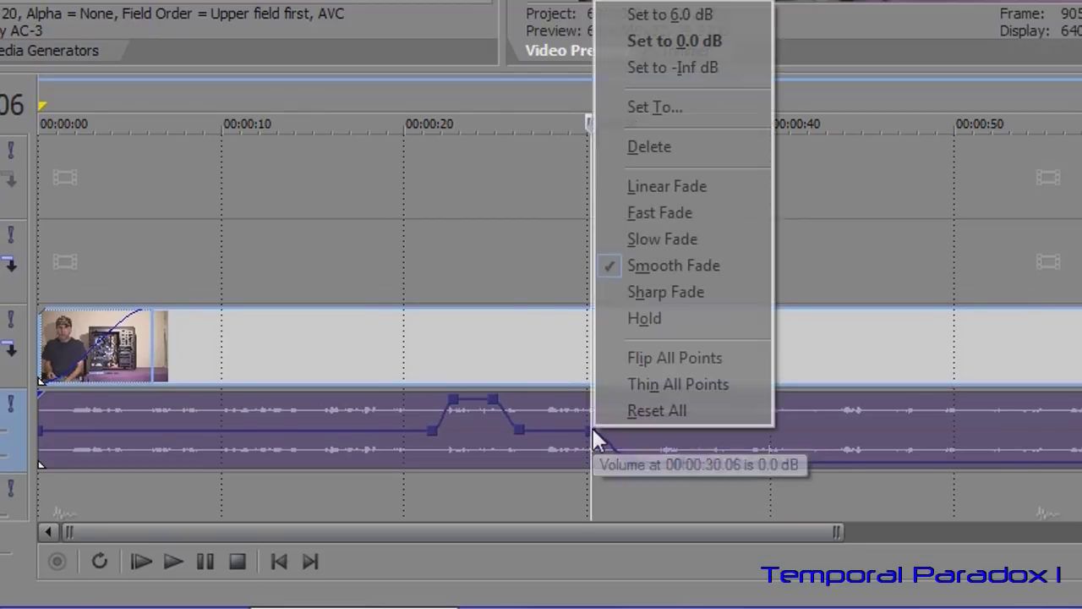
{"action": "left_click", "coordinate": [645, 322]}
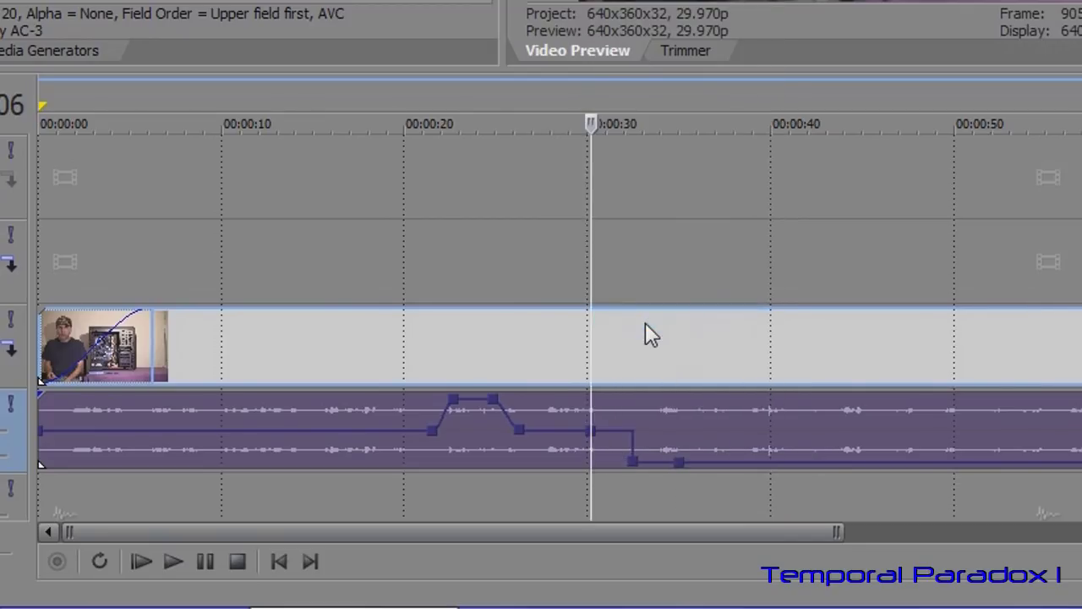
{"action": "mouse_move", "coordinate": [596, 437]}
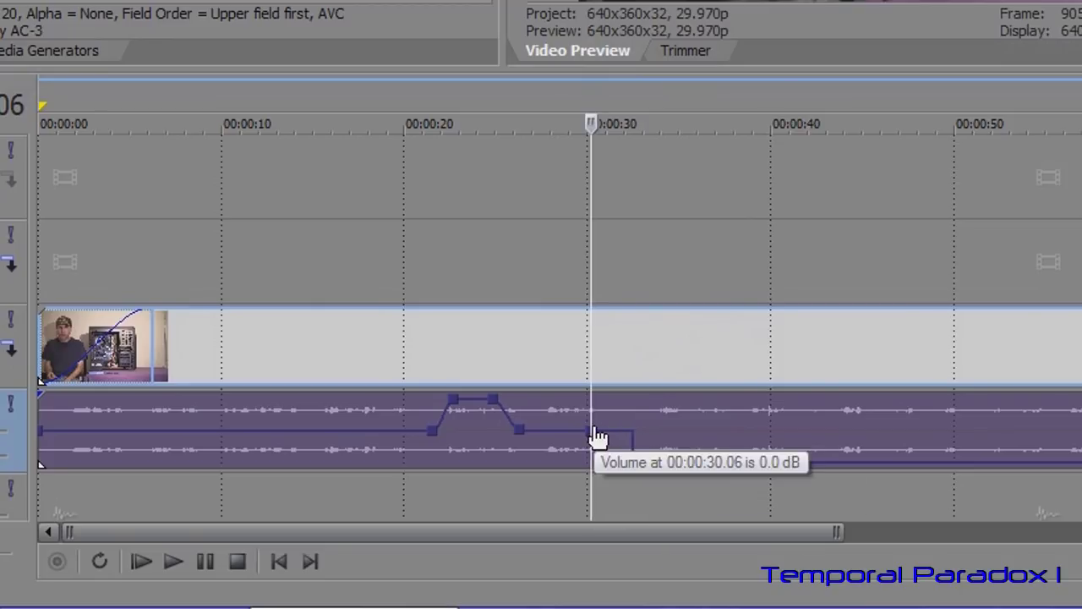
{"action": "right_click", "coordinate": [596, 436]}
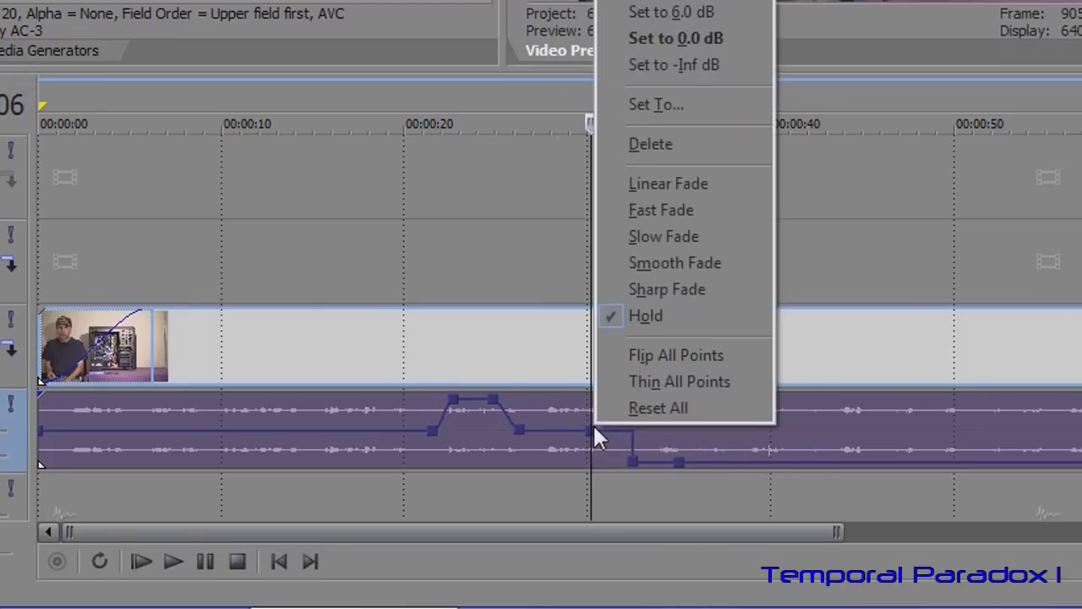
{"action": "left_click", "coordinate": [657, 270]}
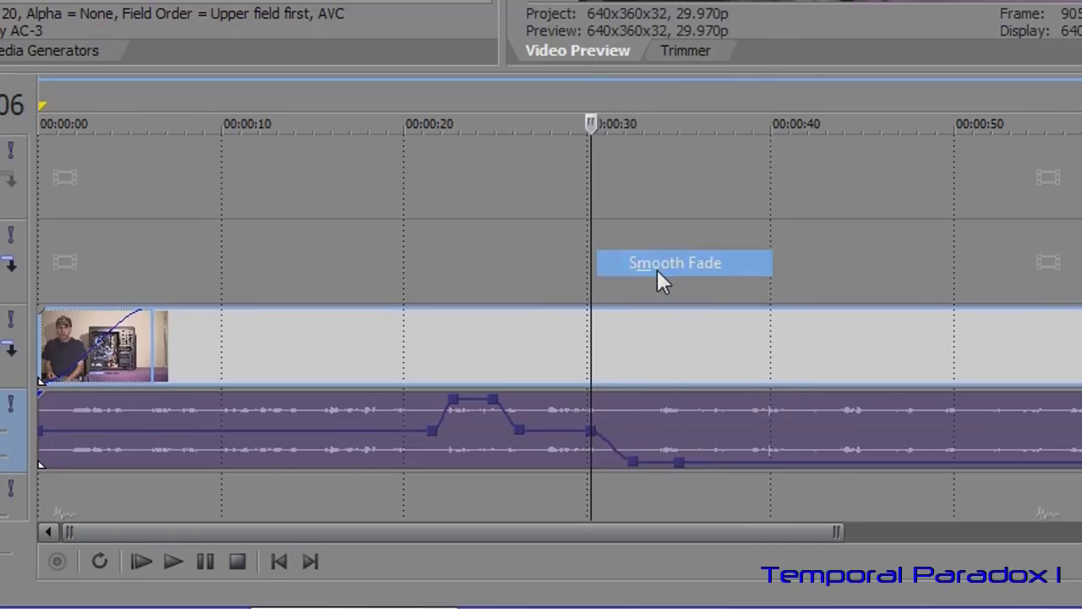
Change the 30-second point's curve to Linear Fade and then to Fast Fade.
{"action": "right_click", "coordinate": [589, 430]}
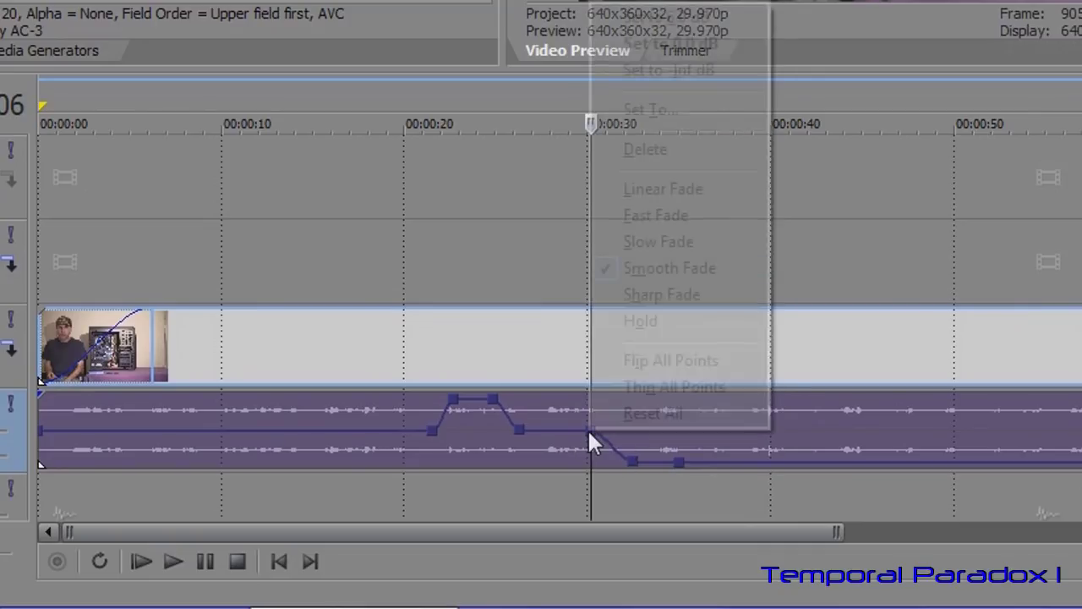
{"action": "left_click", "coordinate": [652, 190]}
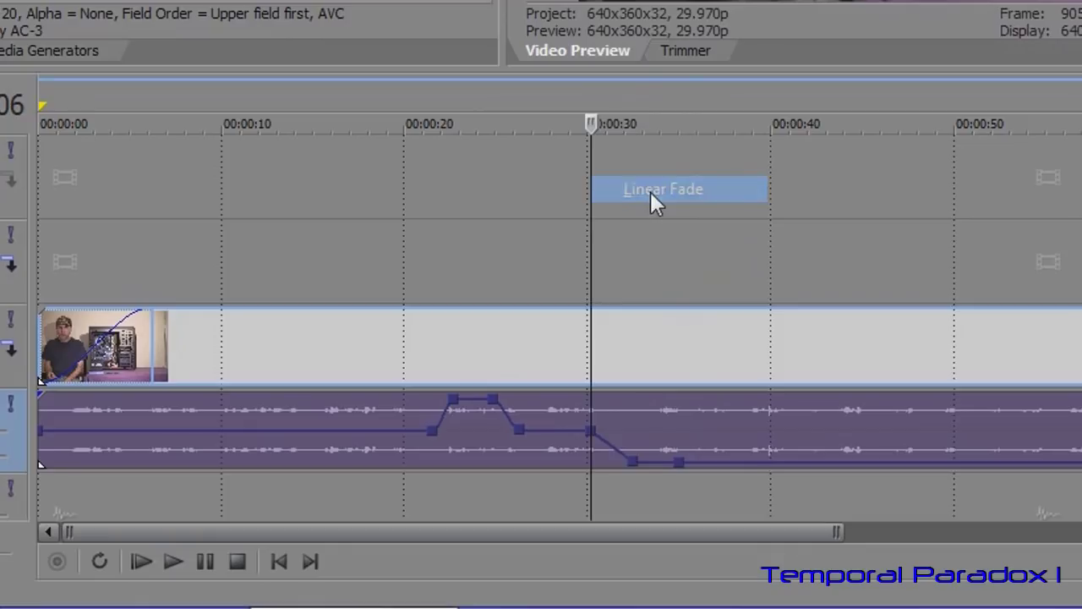
{"action": "right_click", "coordinate": [589, 430]}
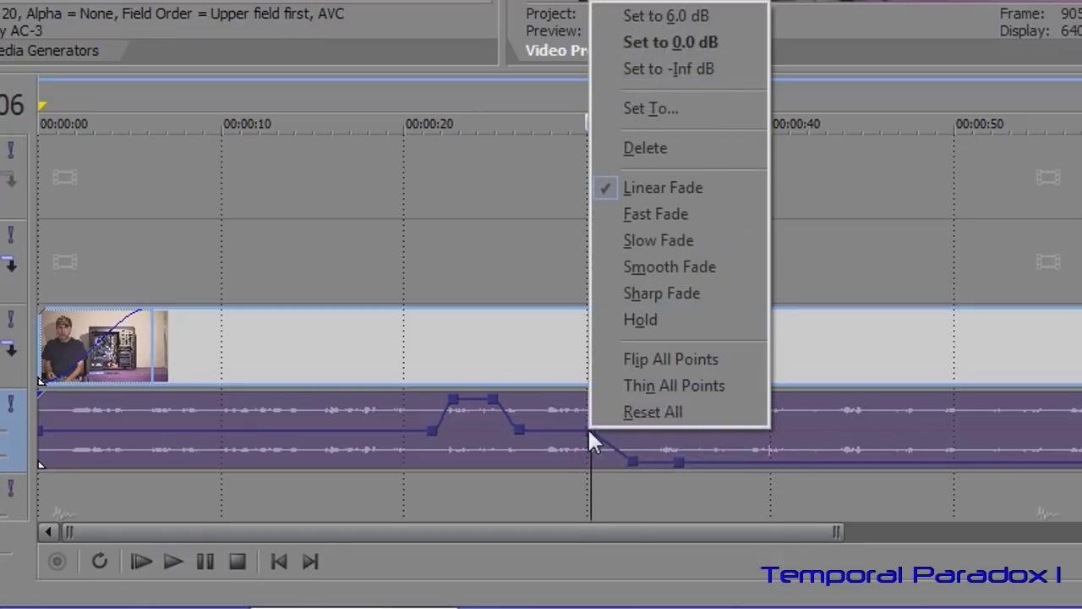
{"action": "left_click", "coordinate": [638, 214]}
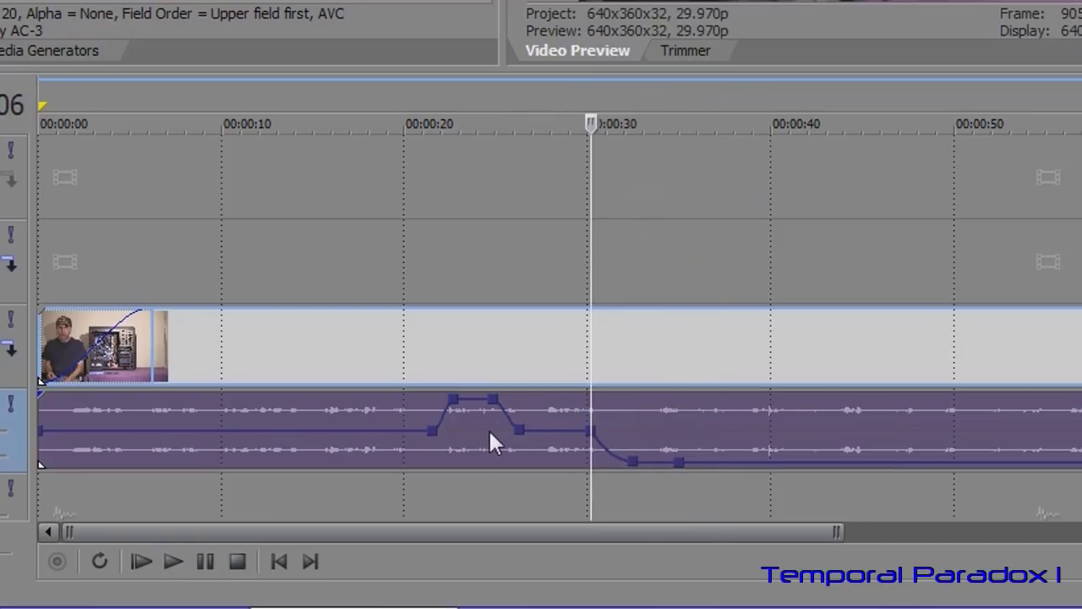
{"action": "left_click", "coordinate": [415, 471]}
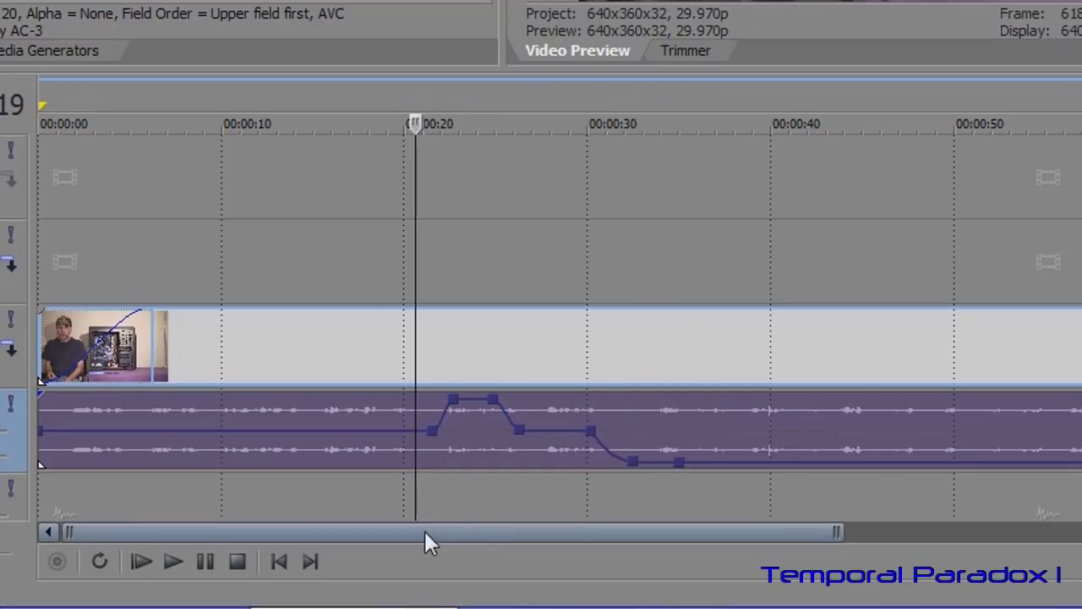
{"action": "left_click", "coordinate": [171, 561]}
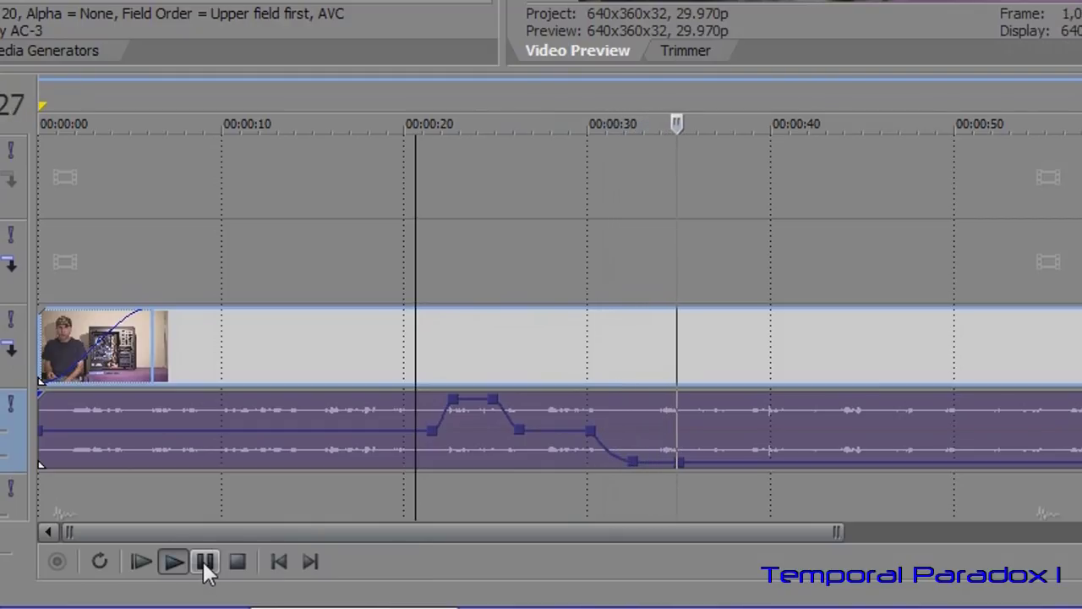
{"action": "left_click", "coordinate": [207, 570]}
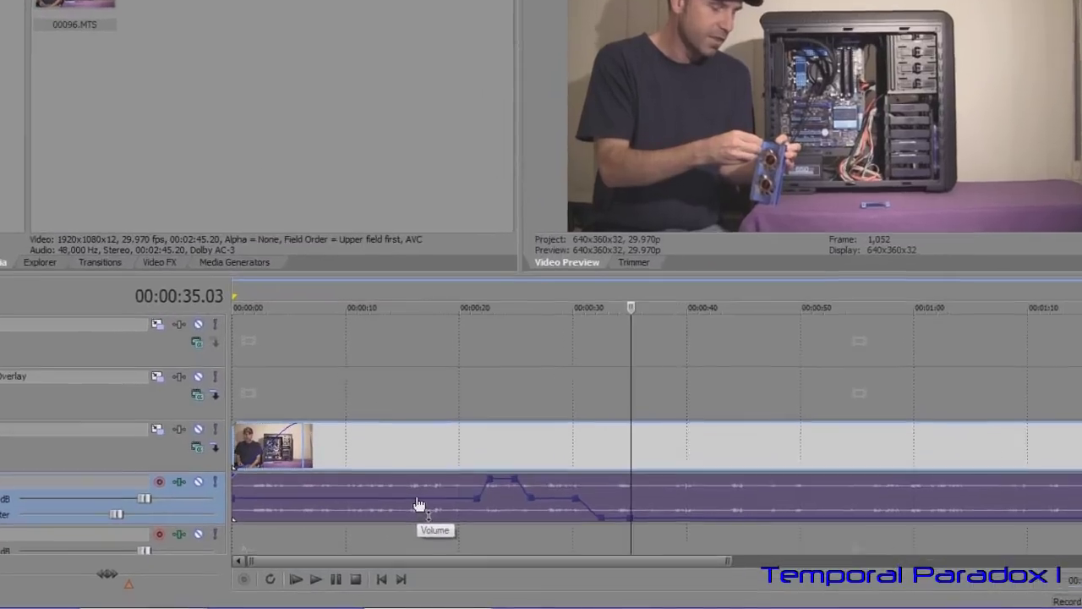
Reset the Voice volume envelope to a flat line, then remove it from the track.
{"action": "right_click", "coordinate": [404, 518]}
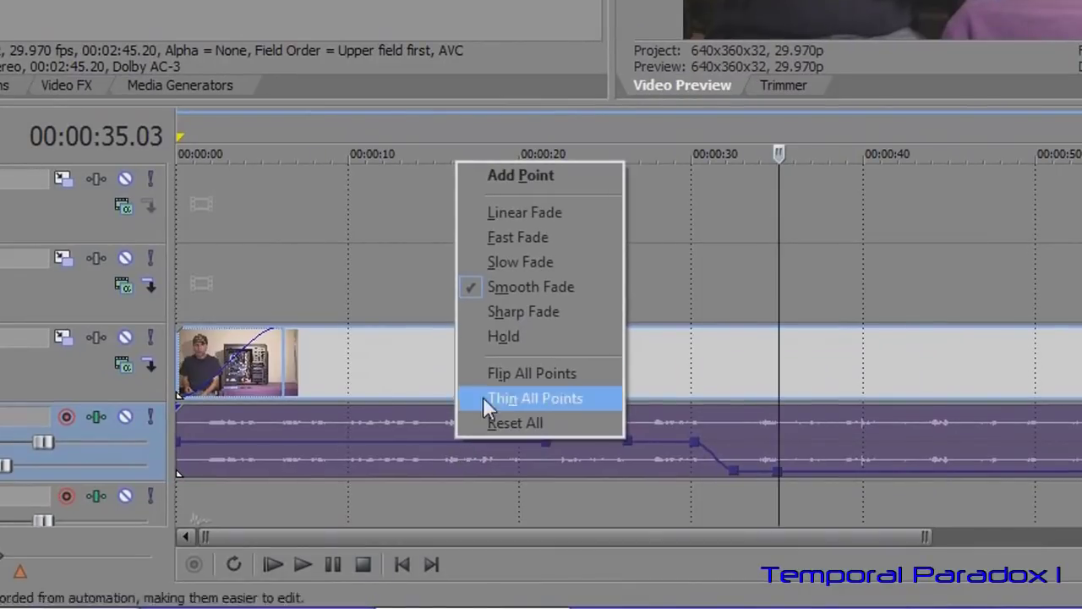
{"action": "left_click", "coordinate": [522, 422]}
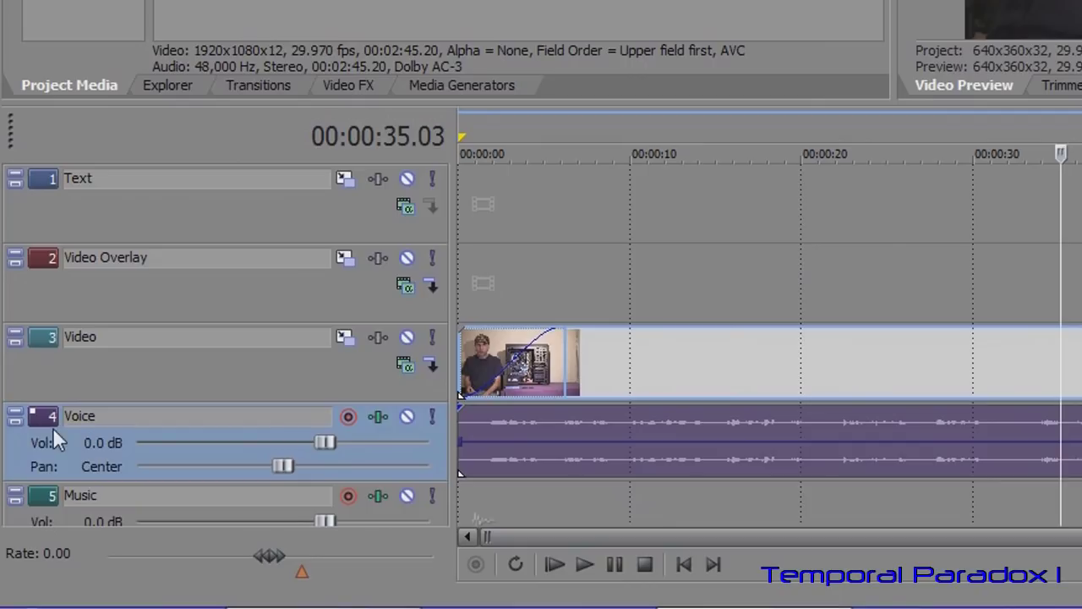
{"action": "right_click", "coordinate": [41, 415]}
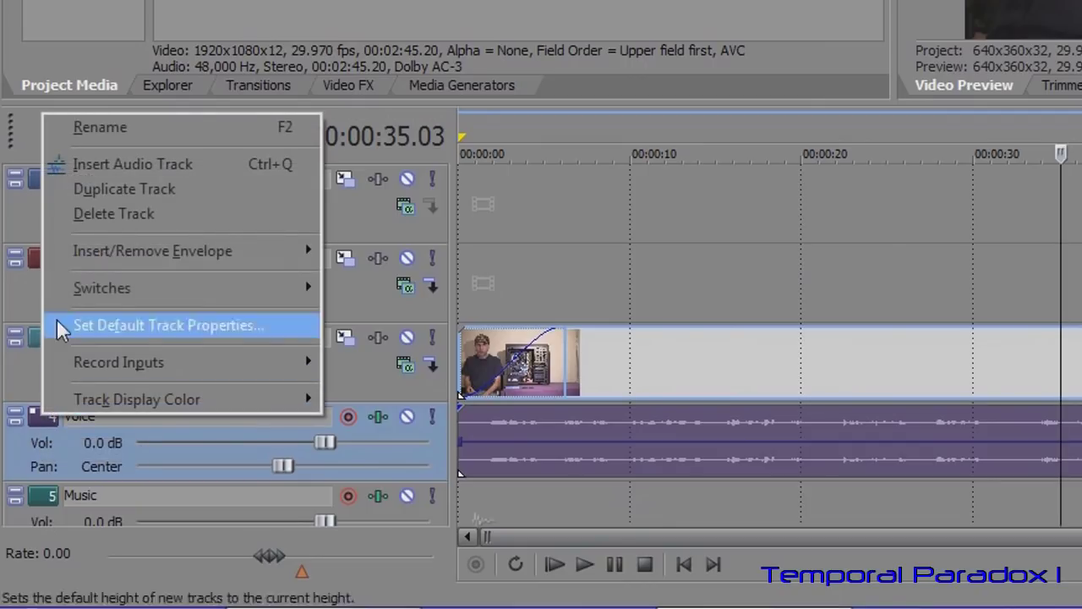
{"action": "mouse_move", "coordinate": [279, 250]}
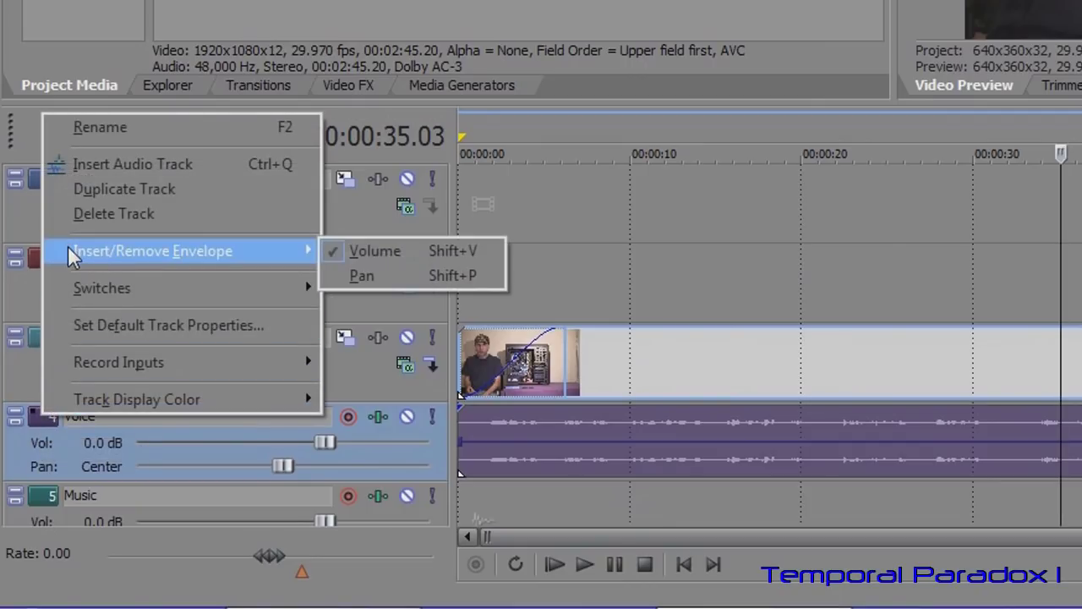
{"action": "left_click", "coordinate": [339, 253]}
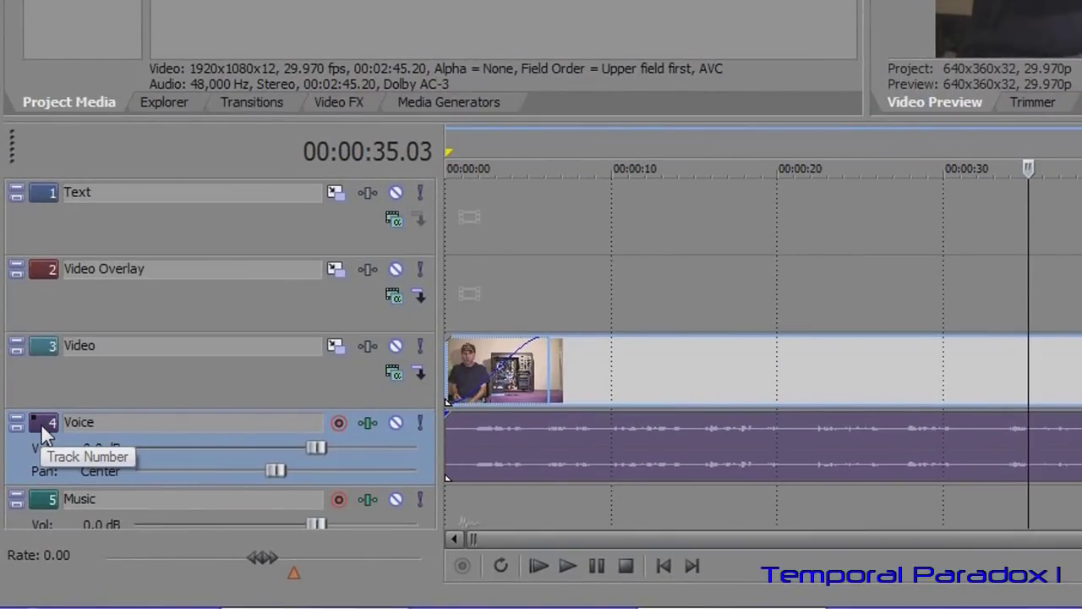
Add a Pan envelope to the Voice track with a first point at about 00:00:20.
{"action": "right_click", "coordinate": [40, 422]}
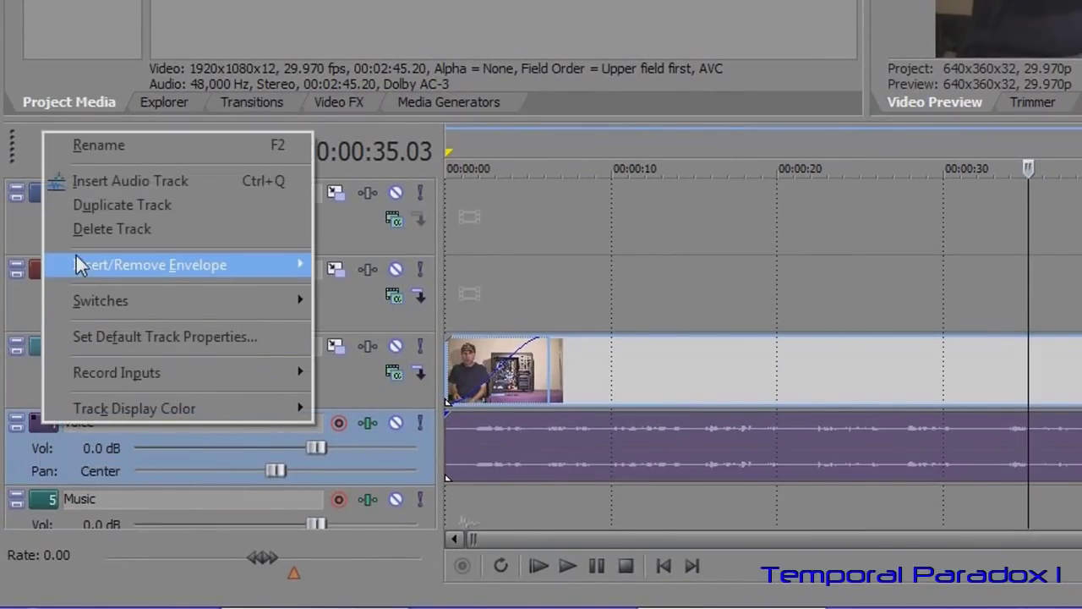
{"action": "mouse_move", "coordinate": [85, 265]}
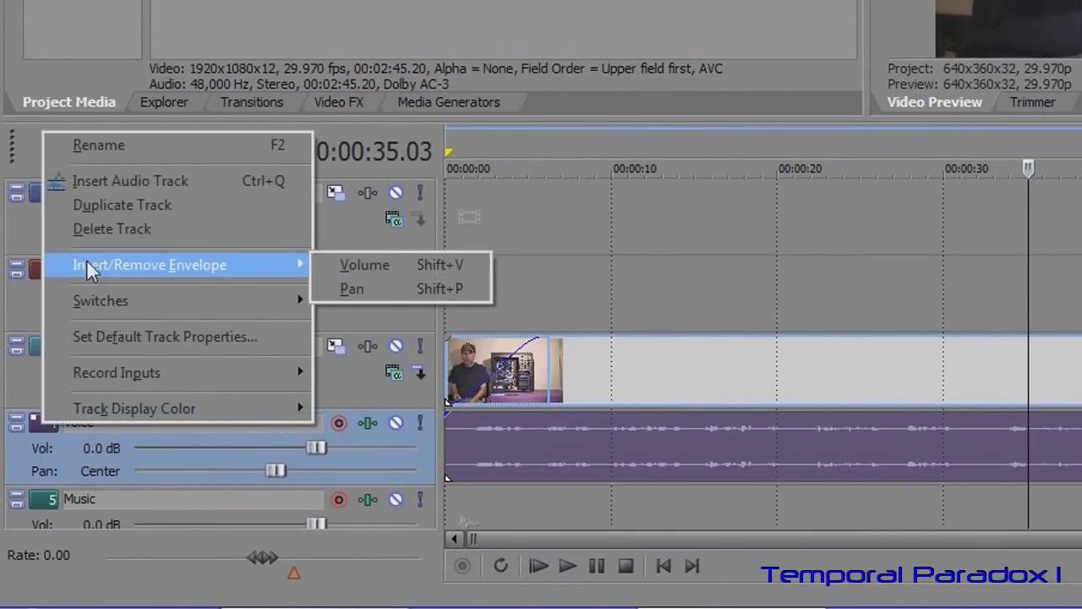
{"action": "left_click", "coordinate": [366, 287]}
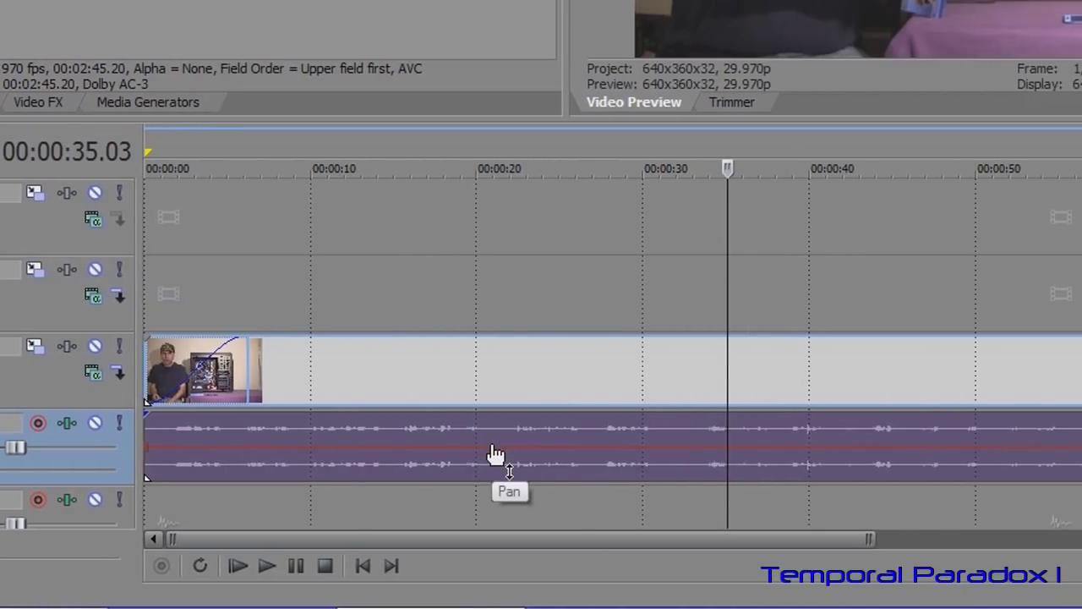
{"action": "left_click", "coordinate": [492, 448]}
{"action": "right_click", "coordinate": [524, 449]}
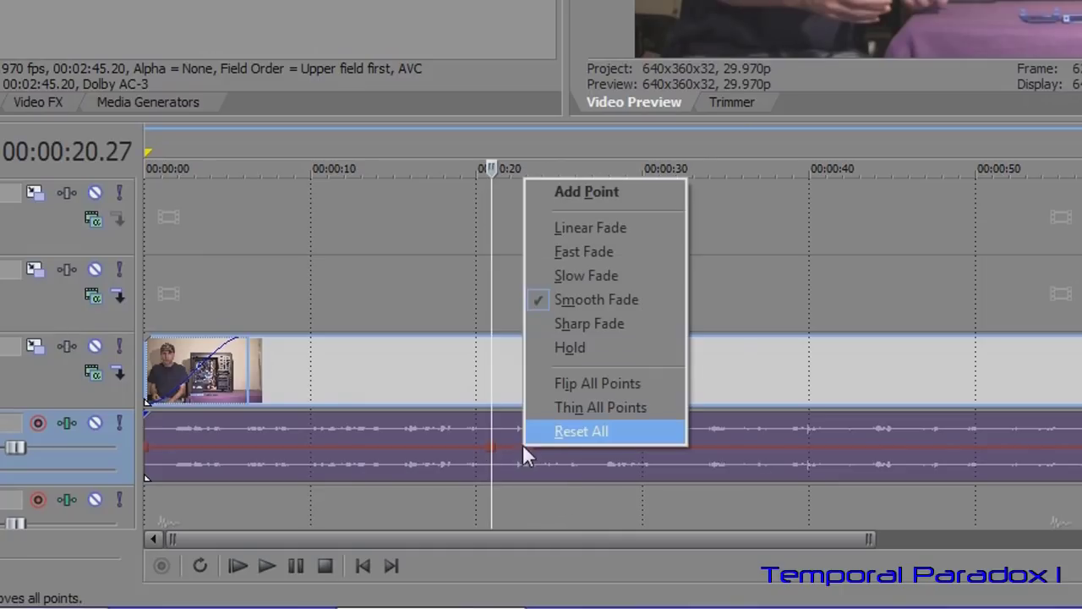
{"action": "left_click", "coordinate": [587, 192]}
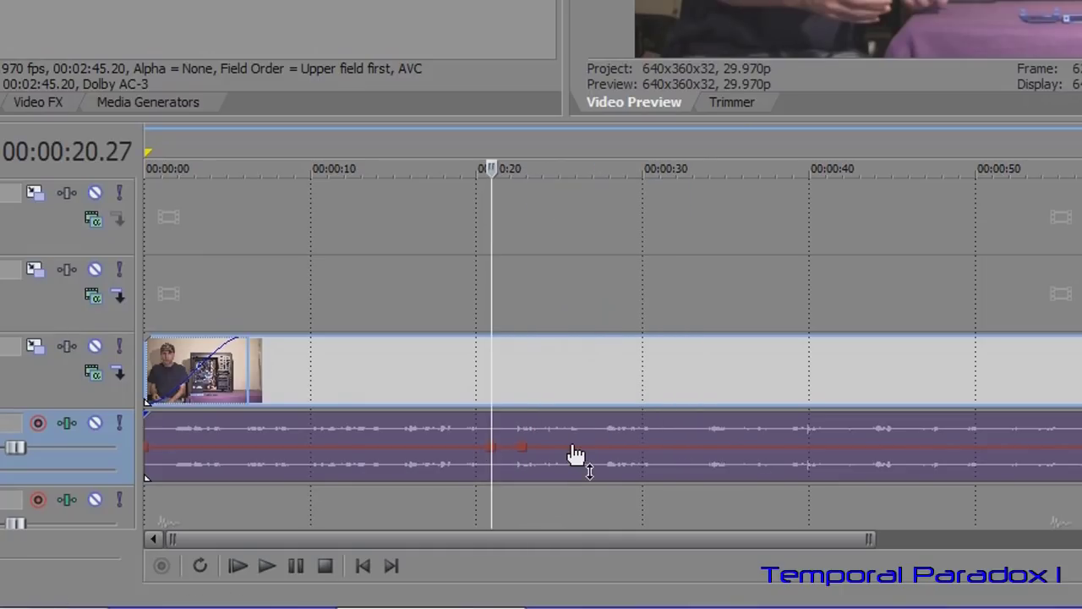
Add pan points around 00:00:22, 24, 25, 28, 29 and 33.
{"action": "double_click", "coordinate": [548, 447]}
{"action": "double_click", "coordinate": [575, 446]}
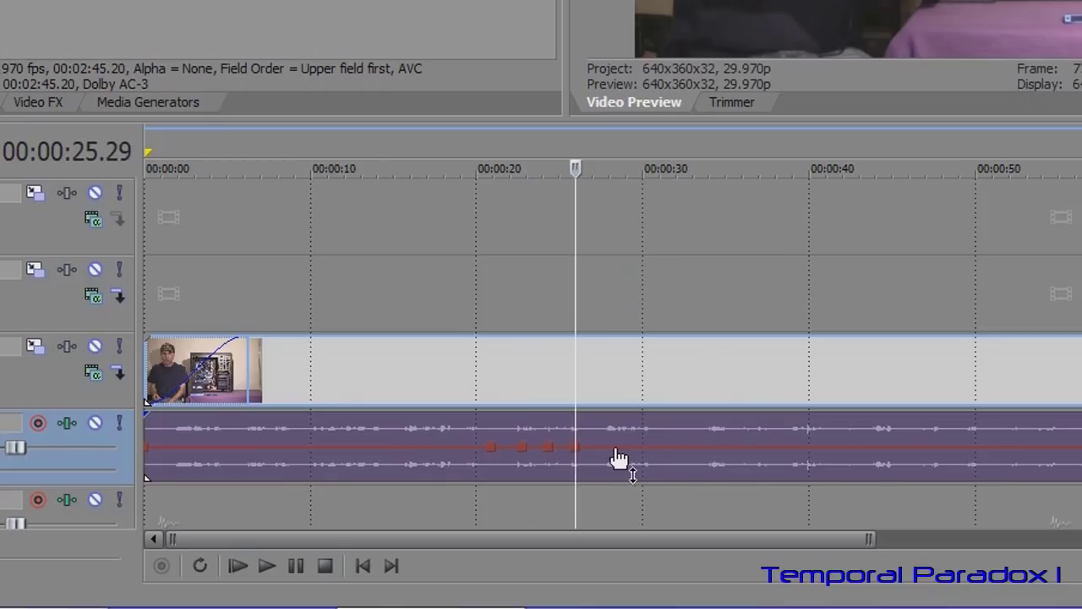
{"action": "double_click", "coordinate": [614, 446]}
{"action": "double_click", "coordinate": [633, 448]}
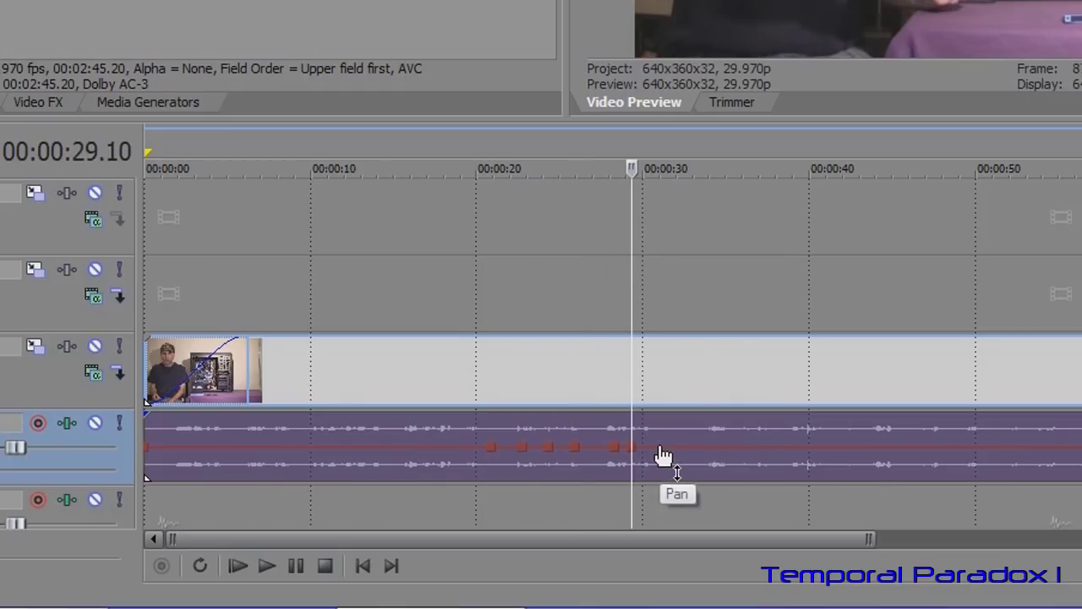
{"action": "double_click", "coordinate": [659, 447]}
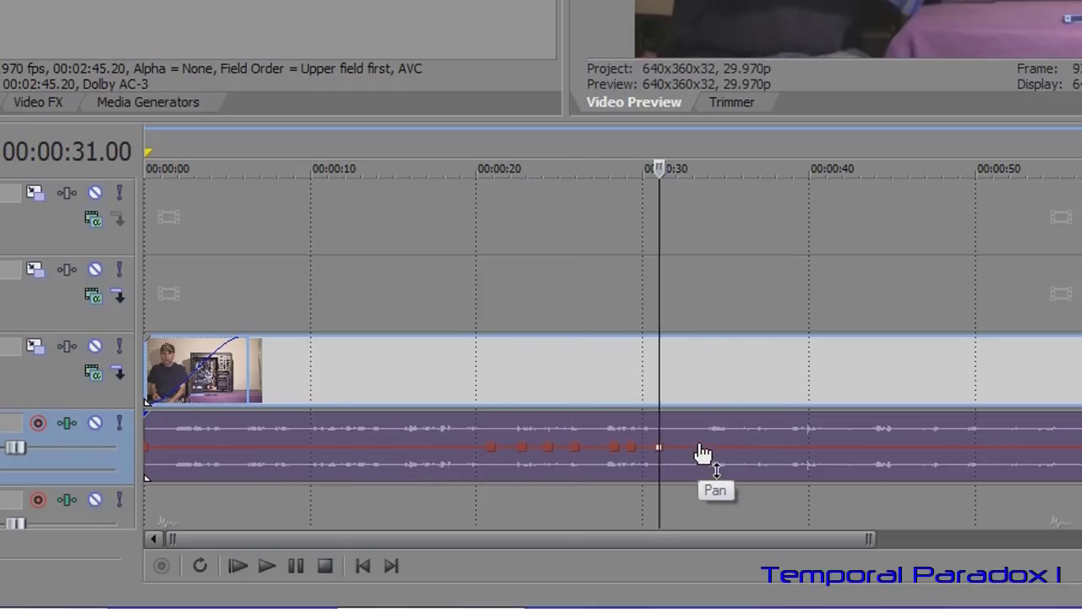
{"action": "double_click", "coordinate": [700, 447]}
Drag the pan points to 90% Left, about 74% Right, then swing the later ones right and left.
{"action": "left_click_drag", "start_coordinate": [522, 453], "coordinate": [522, 414]}
{"action": "left_click_drag", "start_coordinate": [573, 454], "coordinate": [582, 419]}
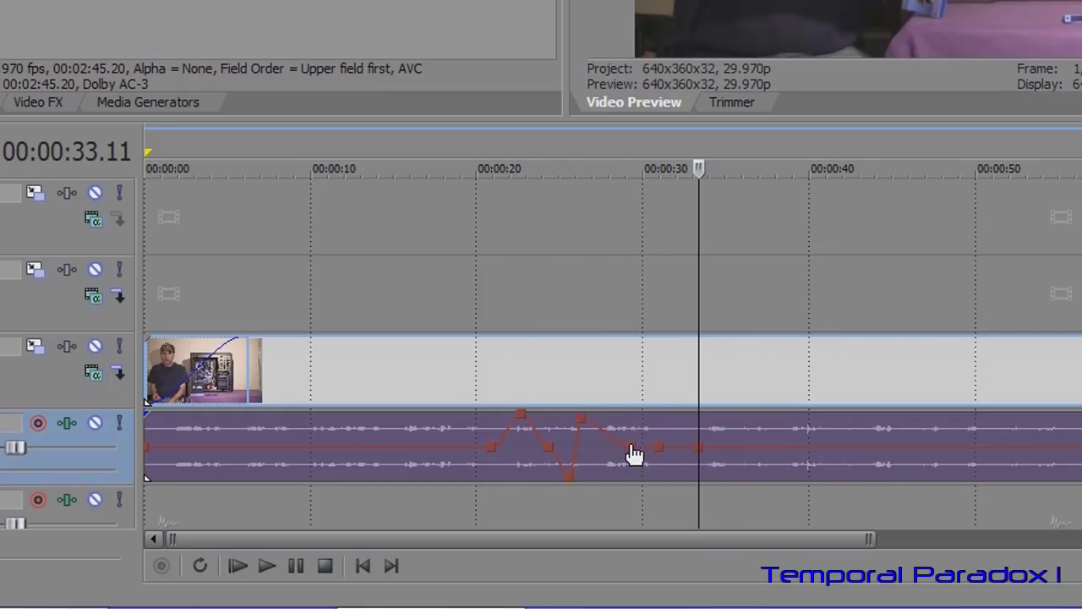
{"action": "left_click_drag", "start_coordinate": [631, 447], "coordinate": [678, 472]}
{"action": "left_click", "coordinate": [481, 499]}
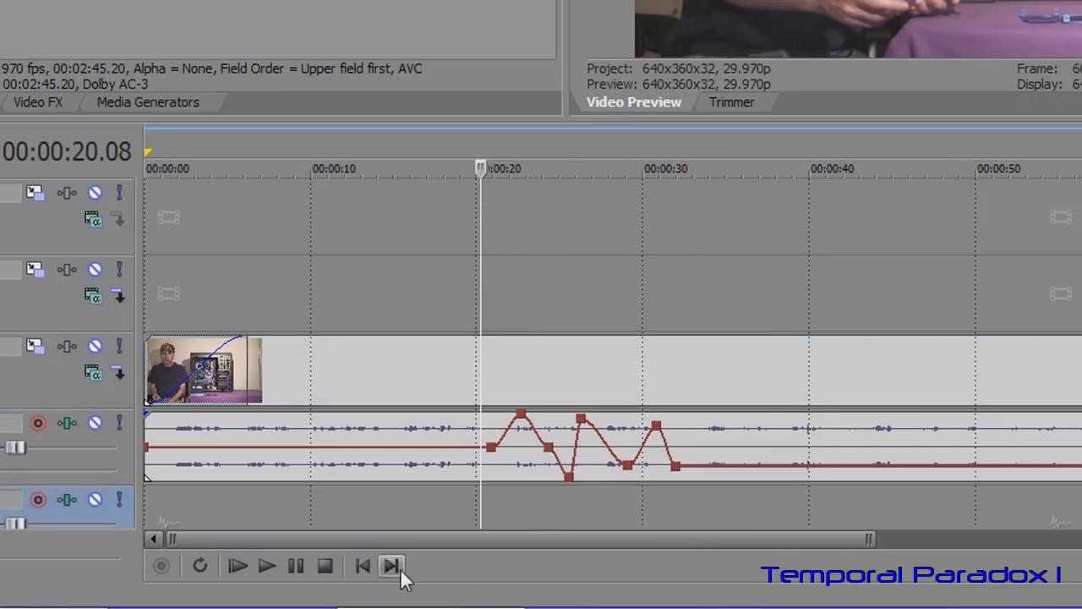
{"action": "left_click", "coordinate": [272, 568]}
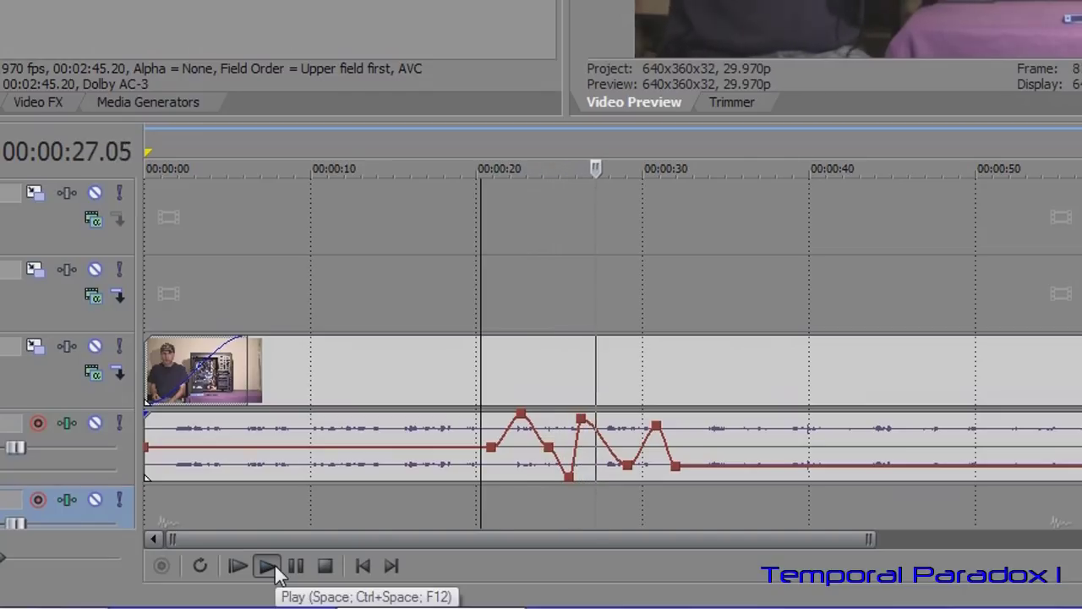
{"action": "left_click", "coordinate": [324, 565]}
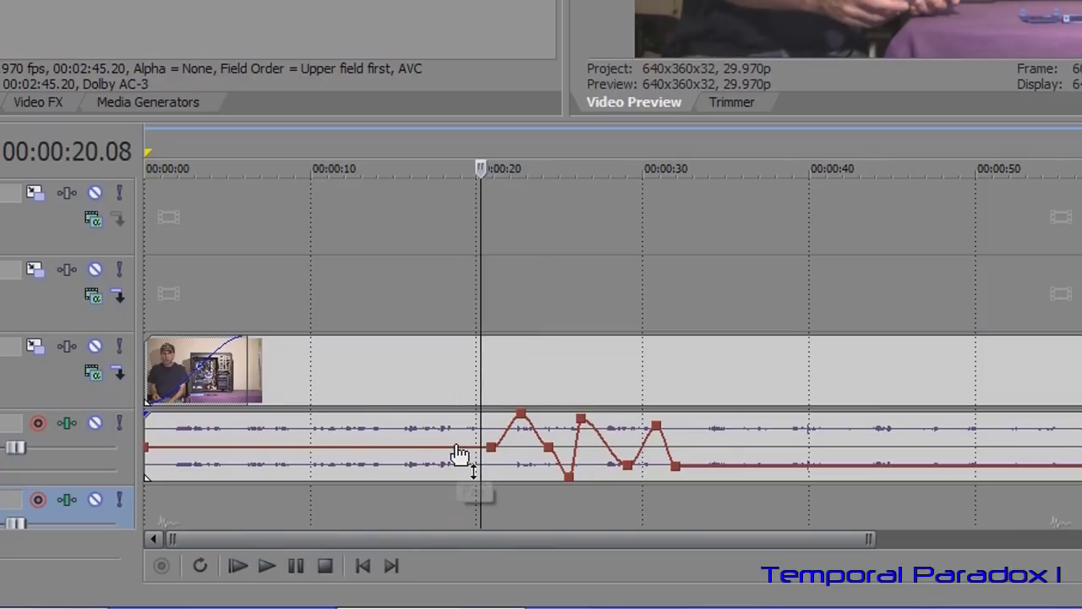
Reset the Voice pan envelope to centre, then remove it from the track.
{"action": "right_click", "coordinate": [455, 444]}
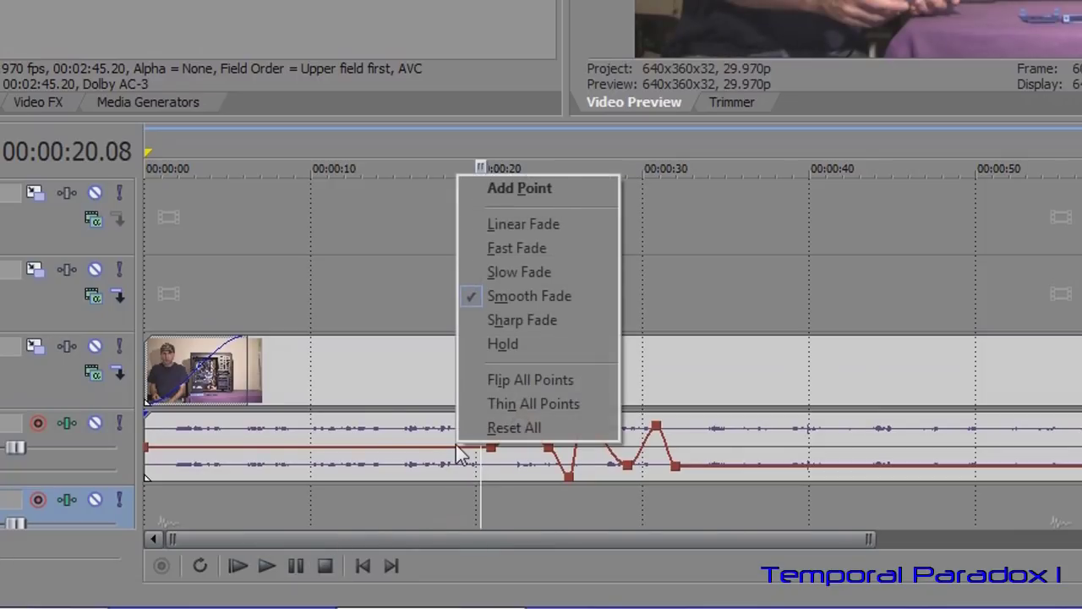
{"action": "left_click", "coordinate": [513, 429]}
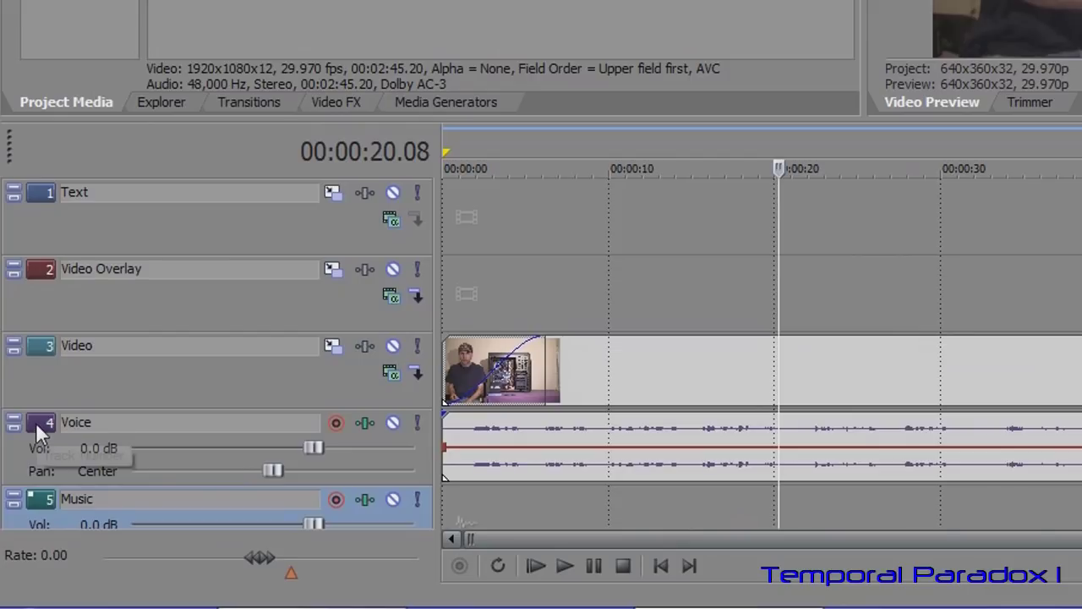
{"action": "right_click", "coordinate": [36, 422]}
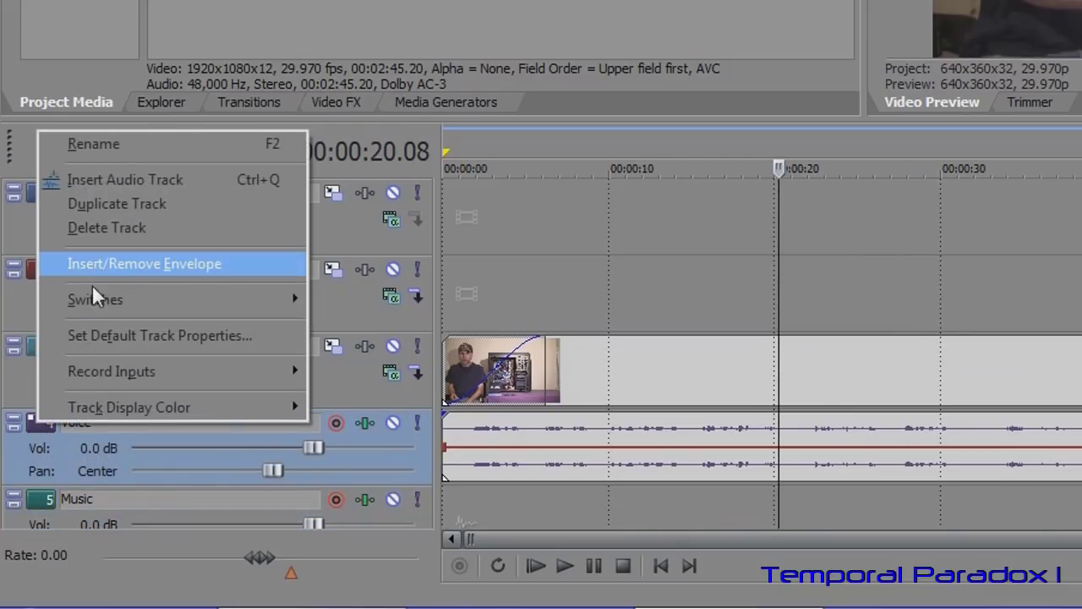
{"action": "mouse_move", "coordinate": [95, 262]}
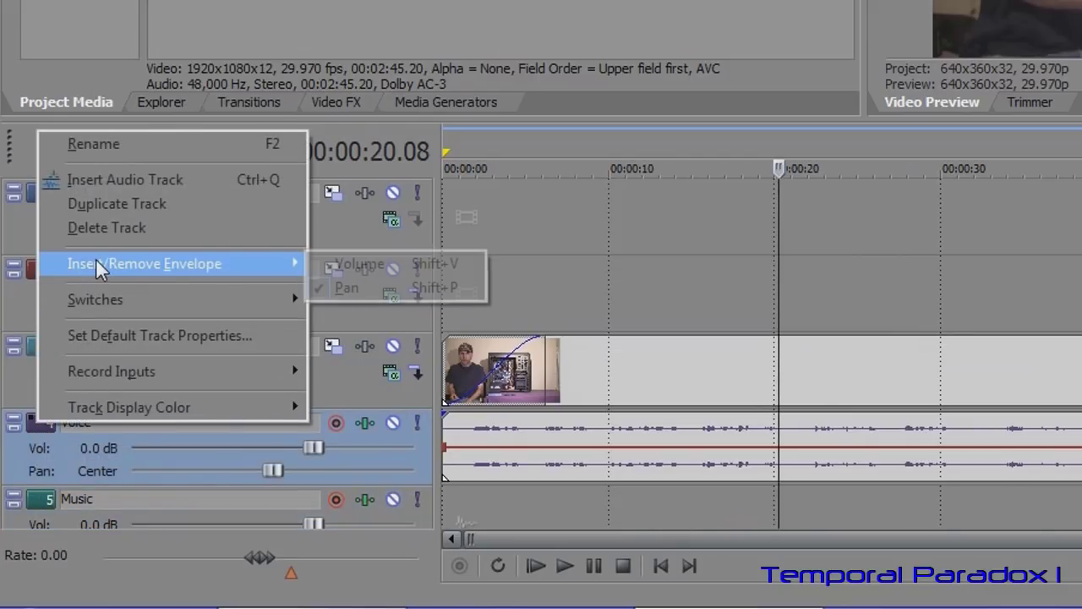
{"action": "left_click", "coordinate": [345, 288]}
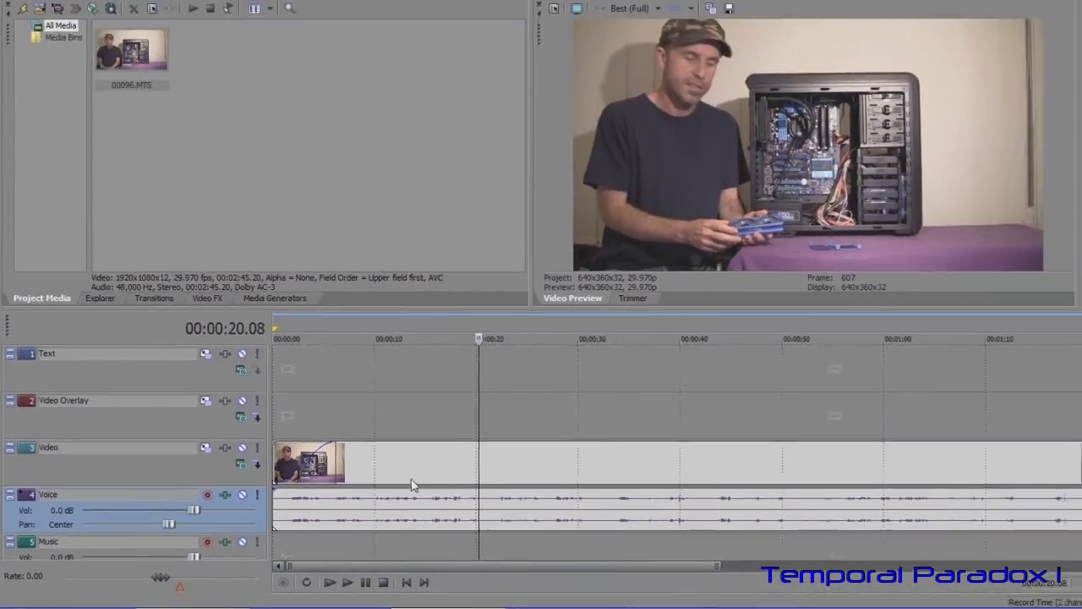